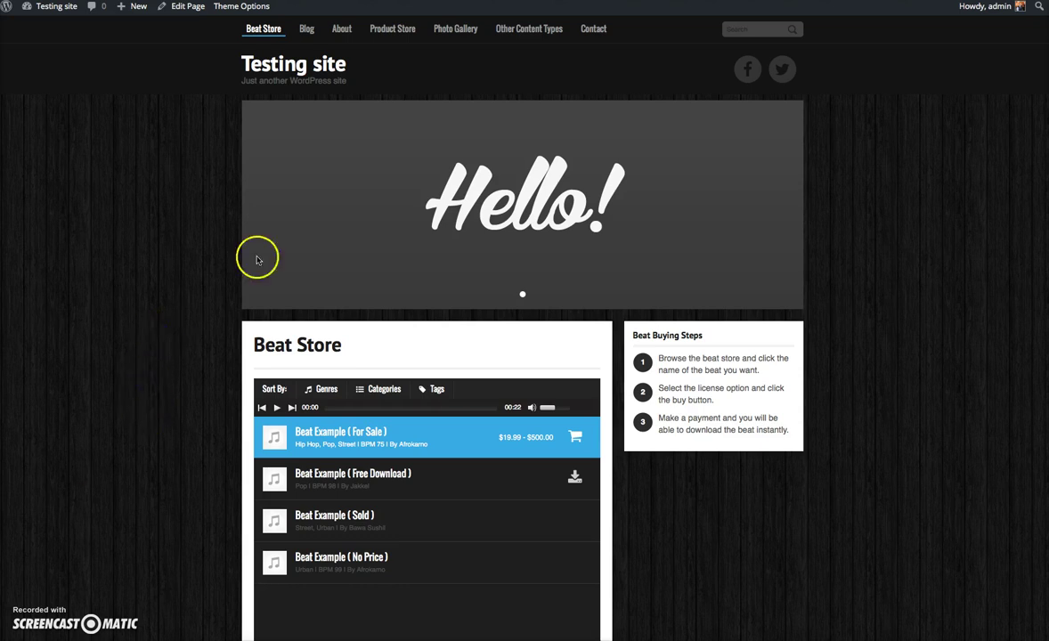
- Open the WordPress admin Dashboard from the Testing site admin bar menu
mouse_move(49, 7)
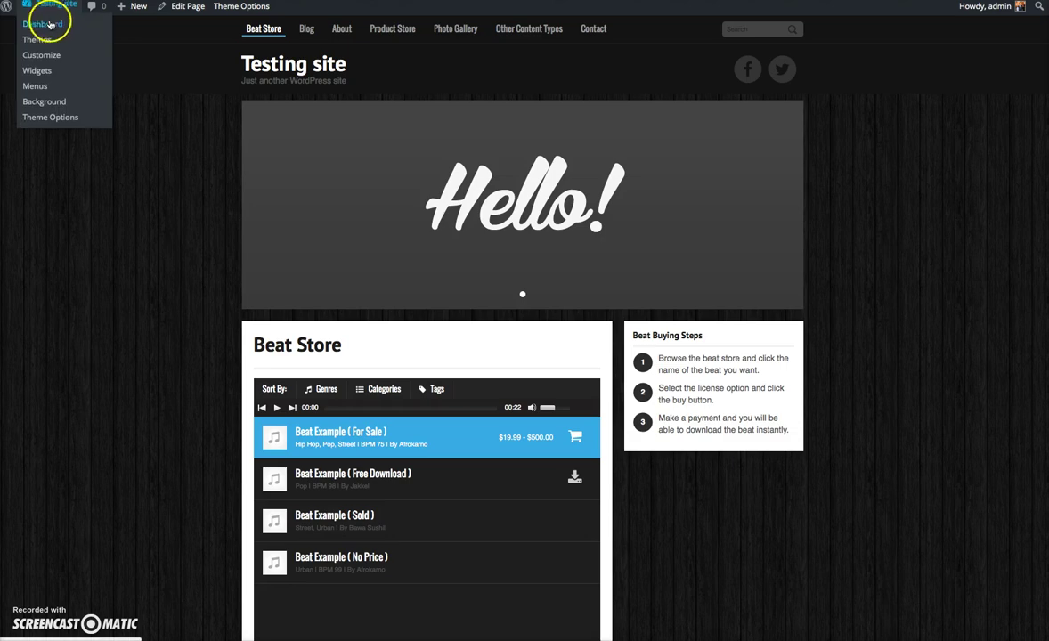
left_click(44, 25)
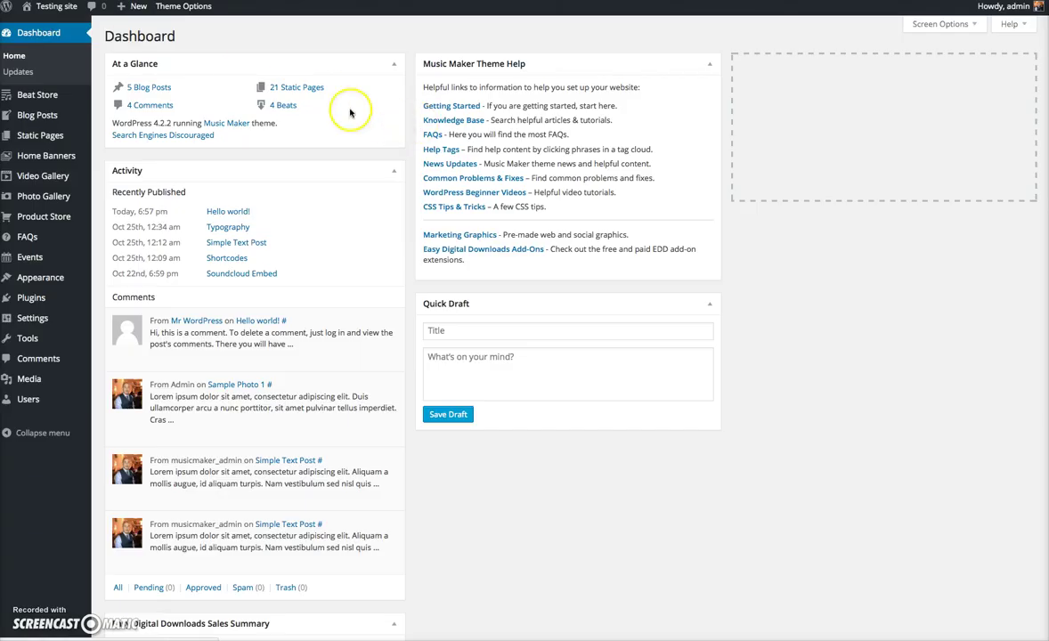
mouse_move(71, 98)
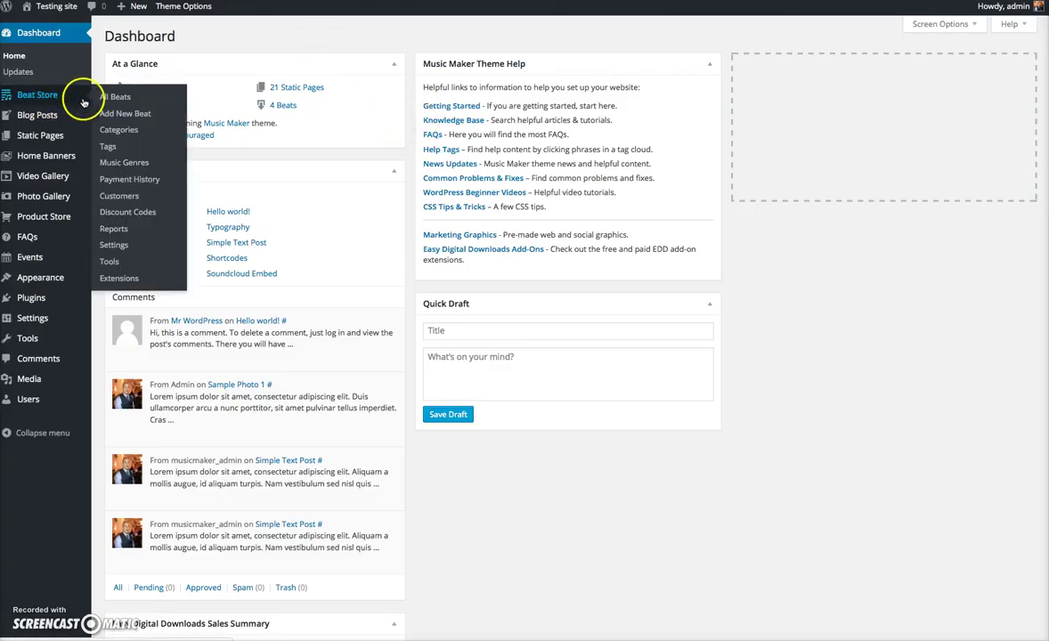
left_click(124, 249)
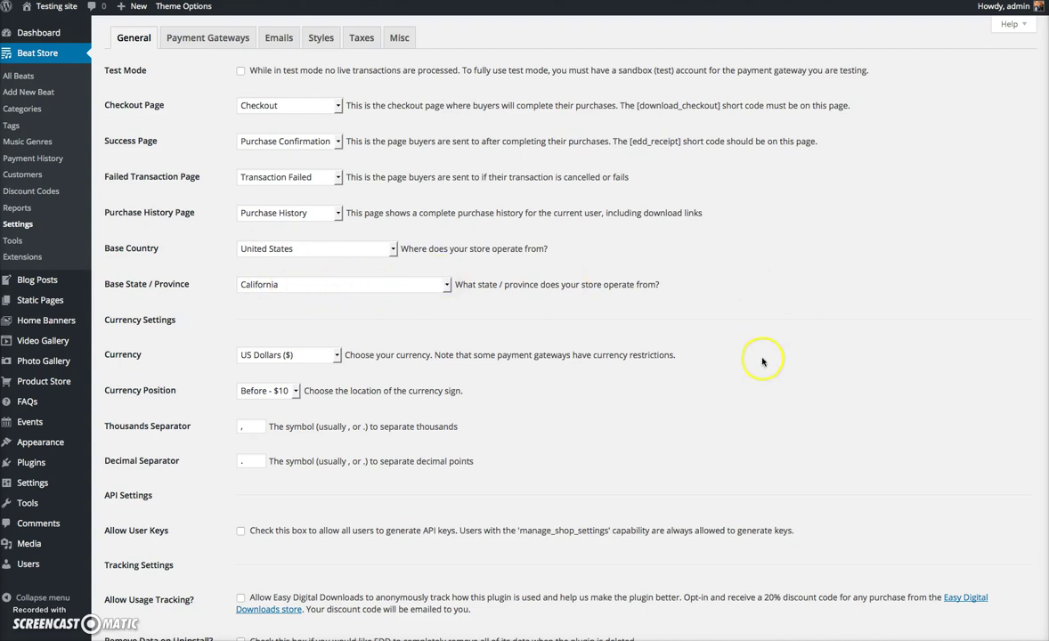
scroll(762, 361, "down", 1)
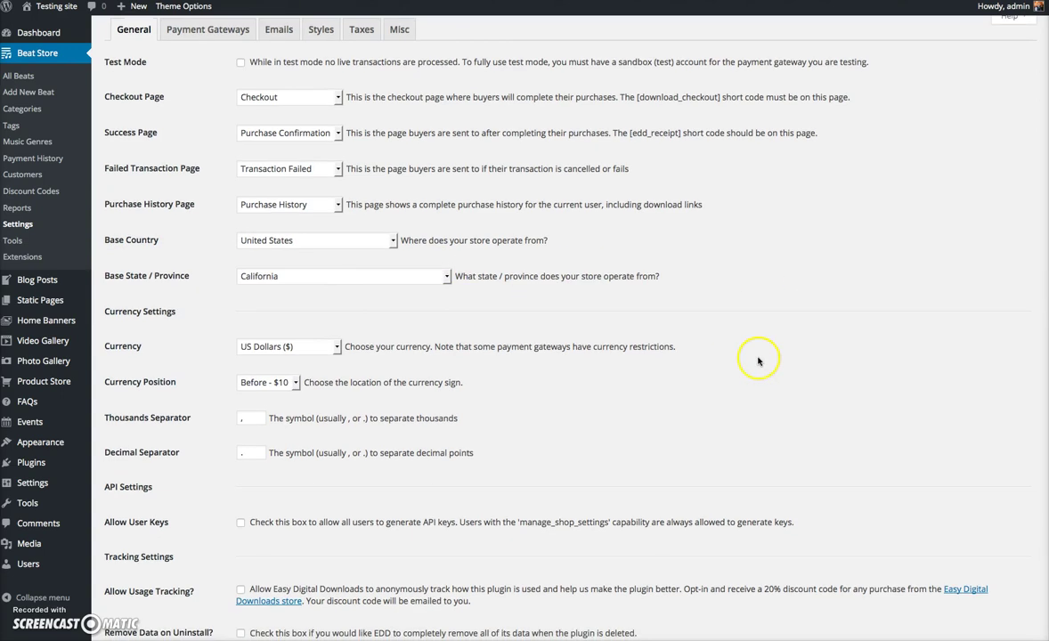
left_click(326, 351)
left_click(676, 366)
left_click(288, 383)
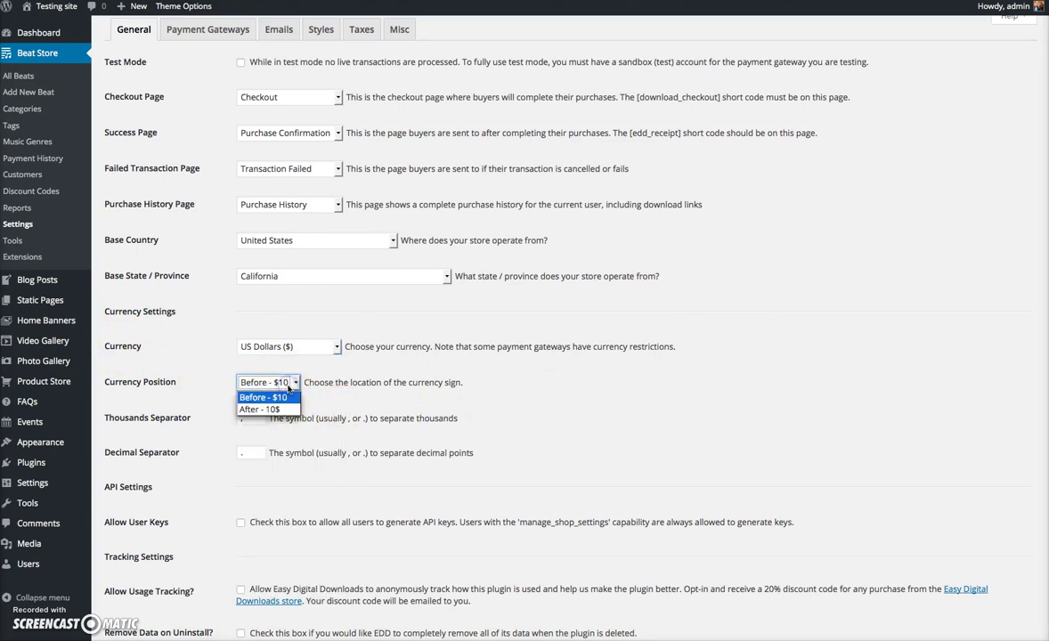
left_click(661, 369)
scroll(680, 403, "down", 2)
scroll(171, 492, "up", 3)
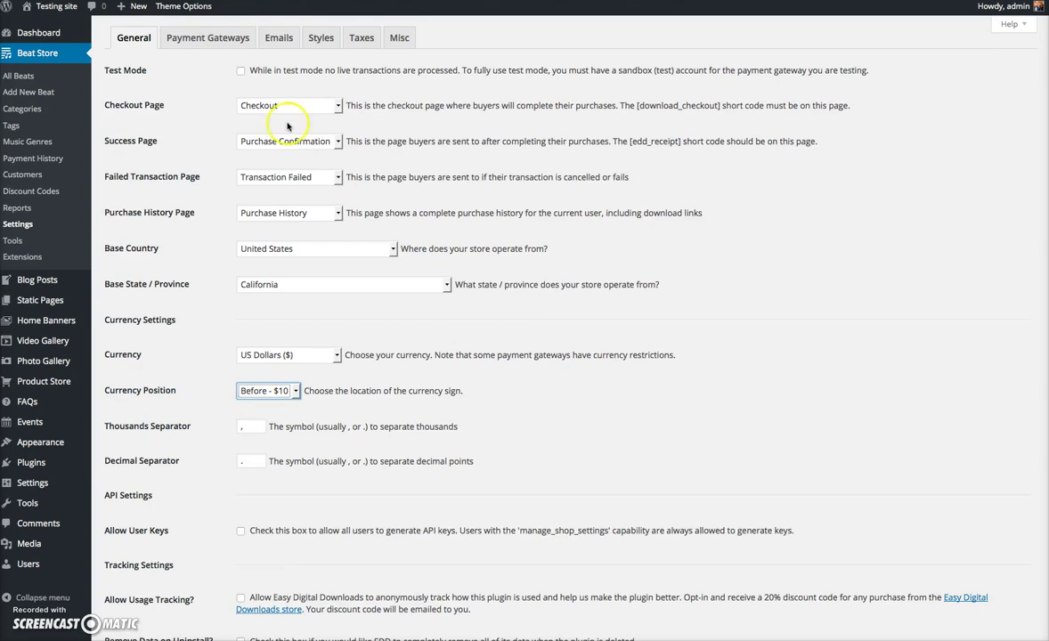
- Enable the Test Payment gateway alongside PayPal Standard as default and save the gateway settings
left_click(206, 39)
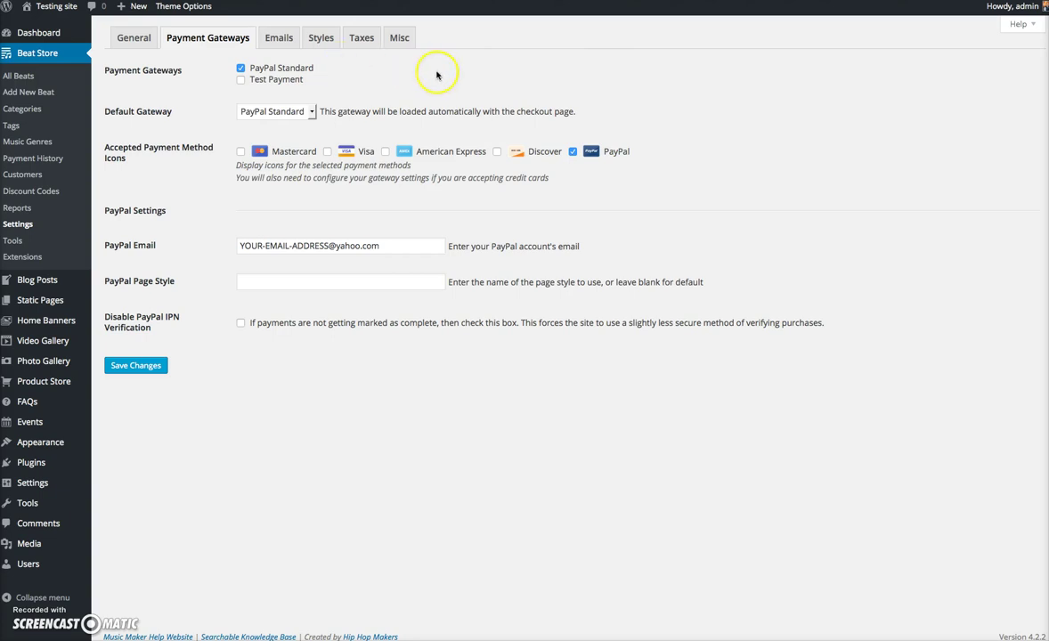
left_click(390, 75)
left_click(534, 56)
left_click(362, 245)
left_click(129, 370)
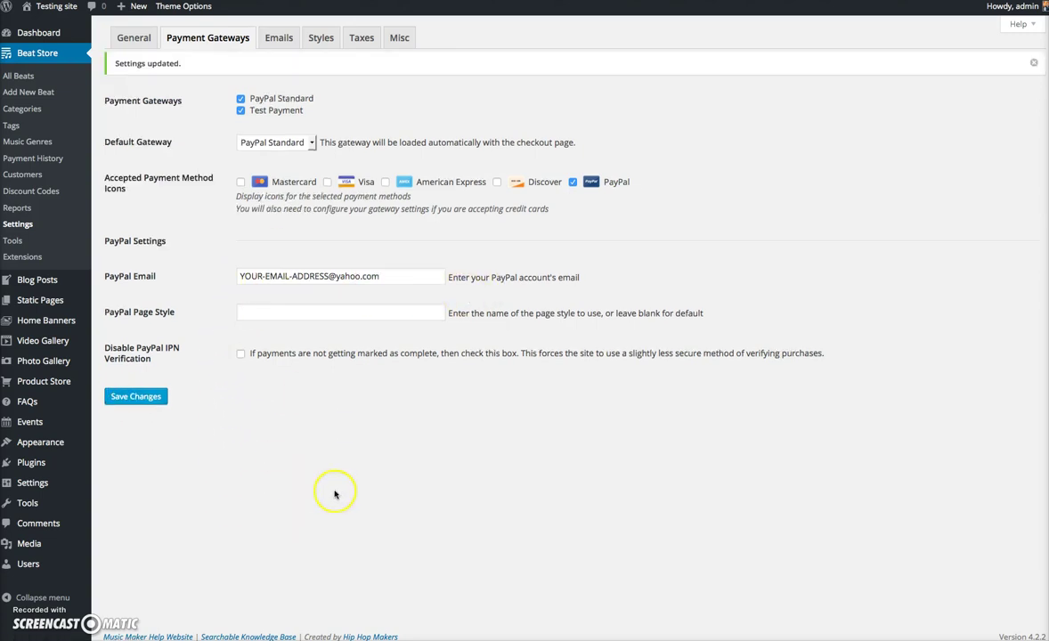
- Upload hhm-logo.png from the Desktop and insert it as the purchase receipt logo
left_click(278, 38)
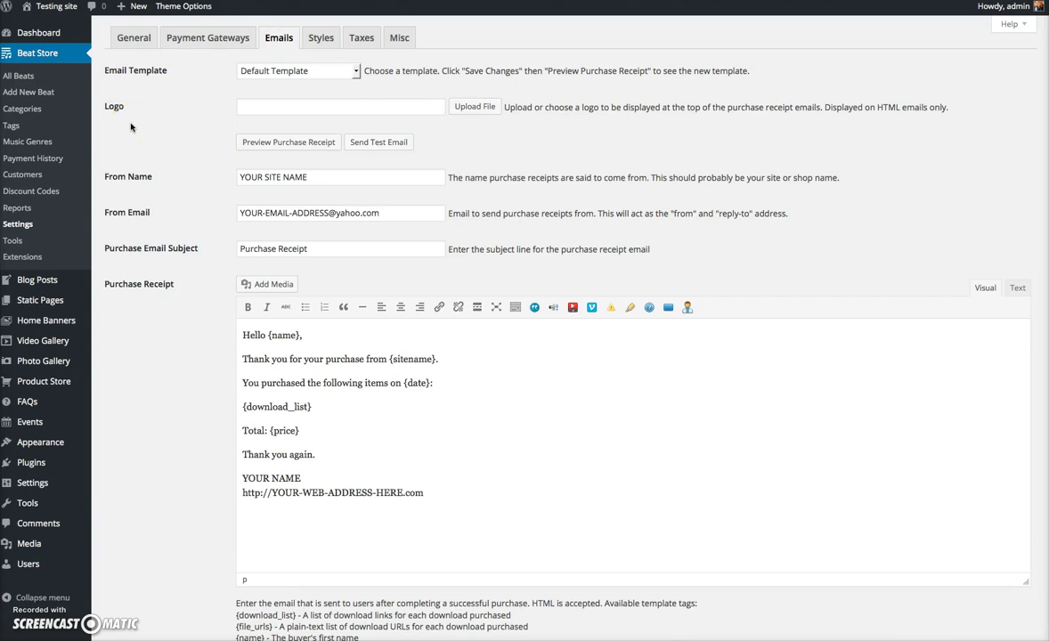
left_click(155, 143)
left_click(324, 45)
left_click(488, 108)
left_click(169, 55)
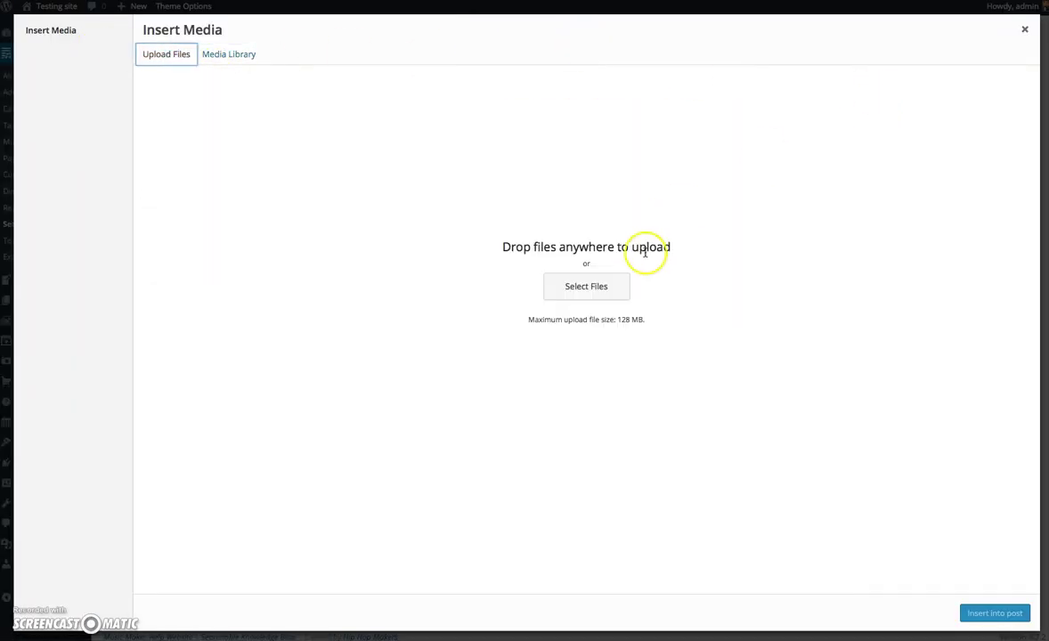
left_click(609, 283)
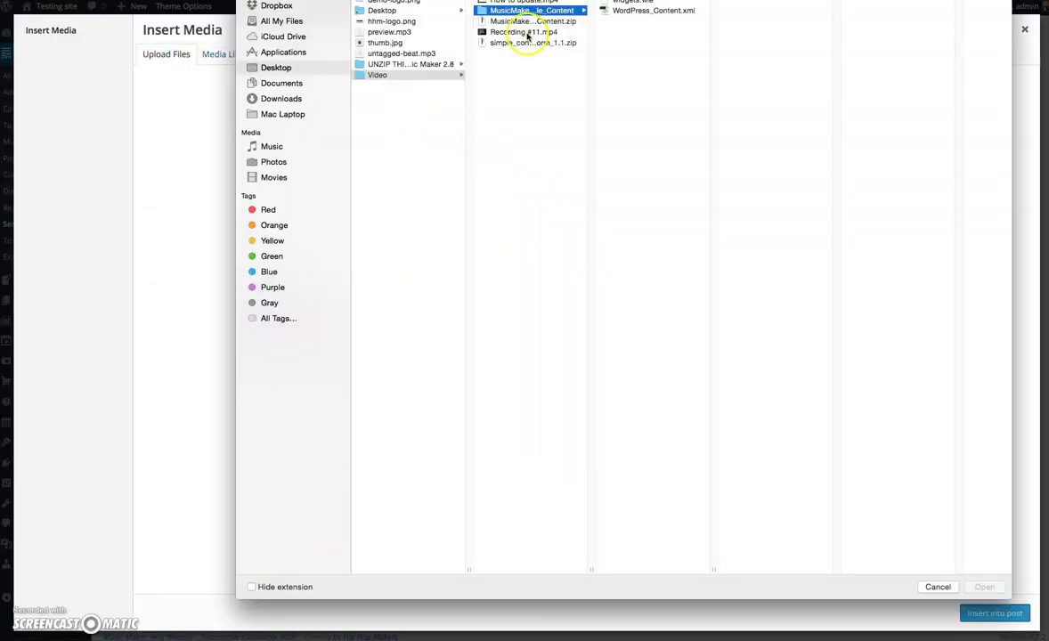
left_click(271, 68)
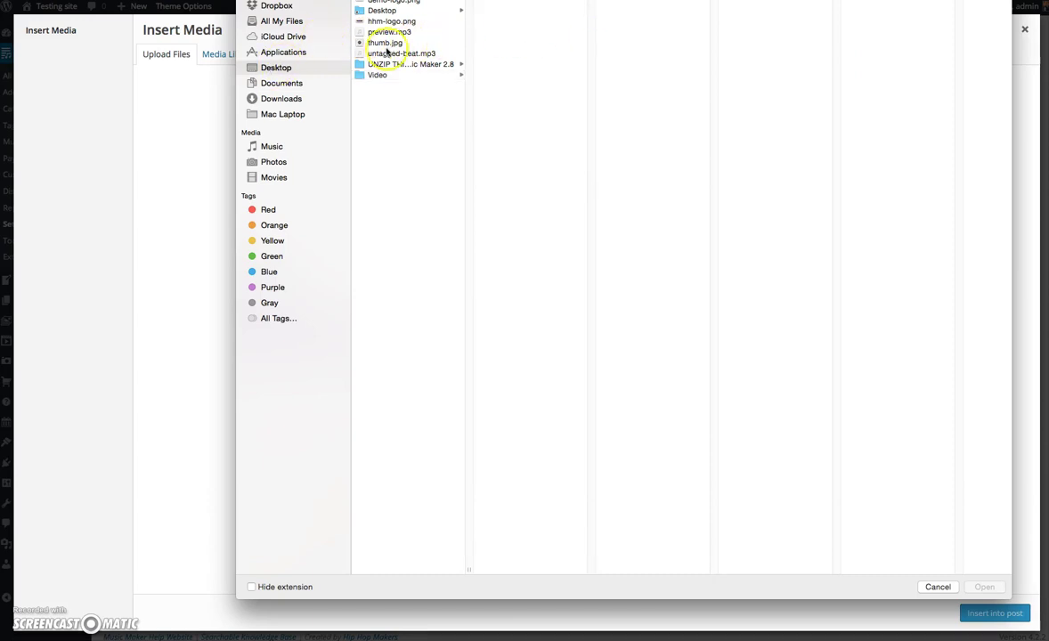
left_click(385, 21)
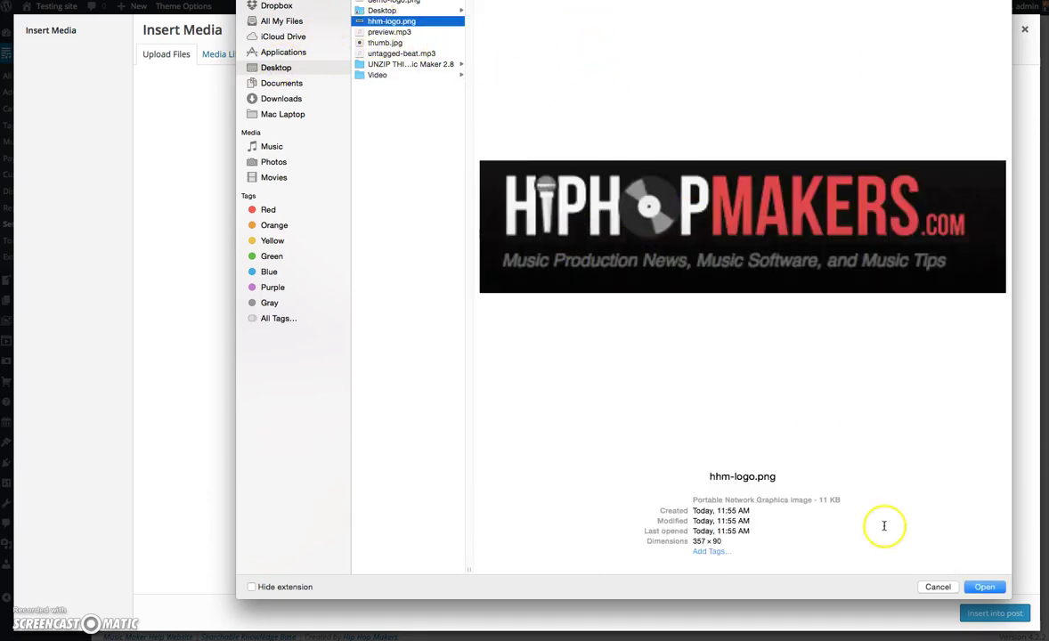
left_click(983, 586)
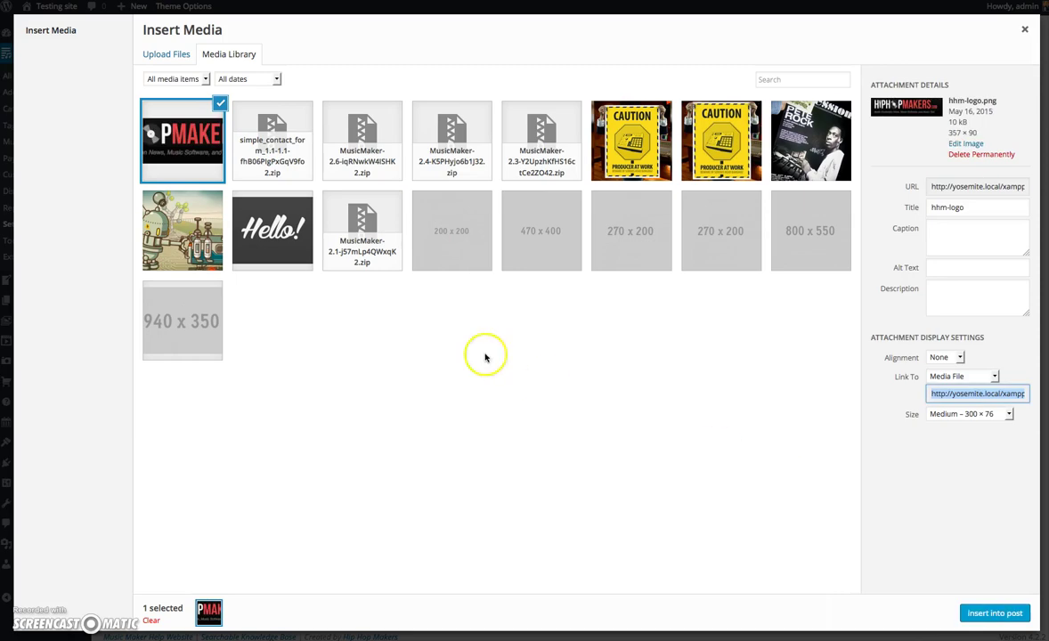
left_click(997, 613)
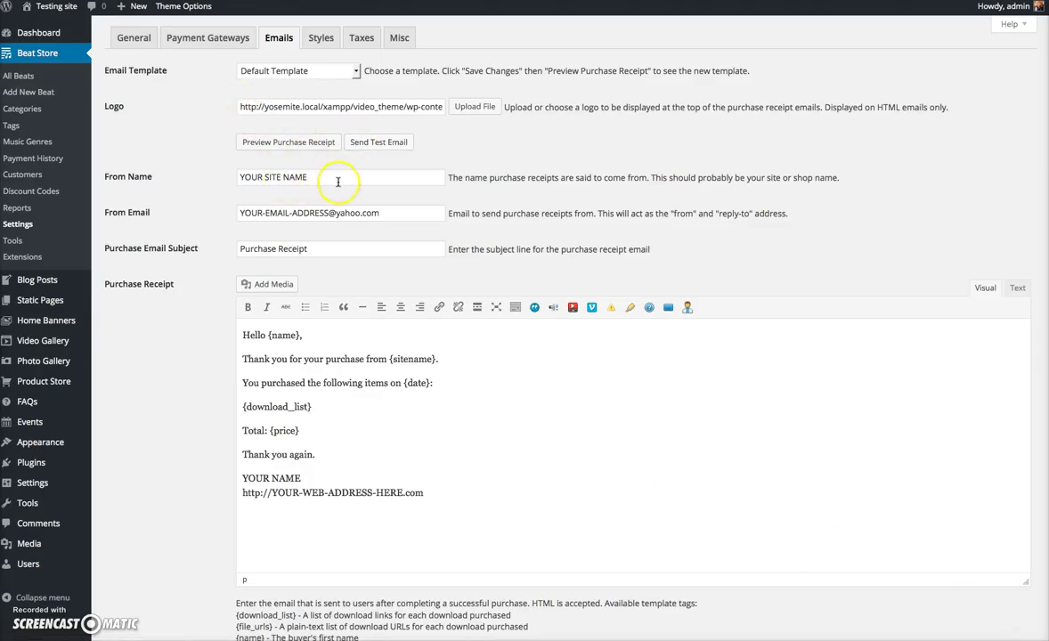
- Set From Name to Hip Hop Makers and From Email to the store's address, then preview the receipt
left_click_drag(338, 182, 93, 137)
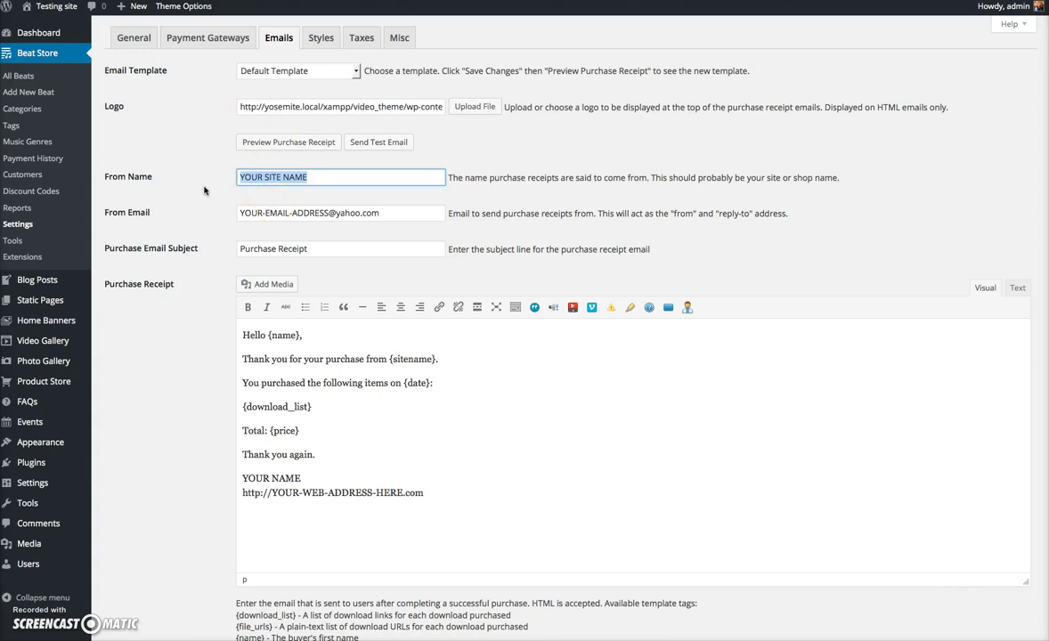
type("Hip Hop Makers")
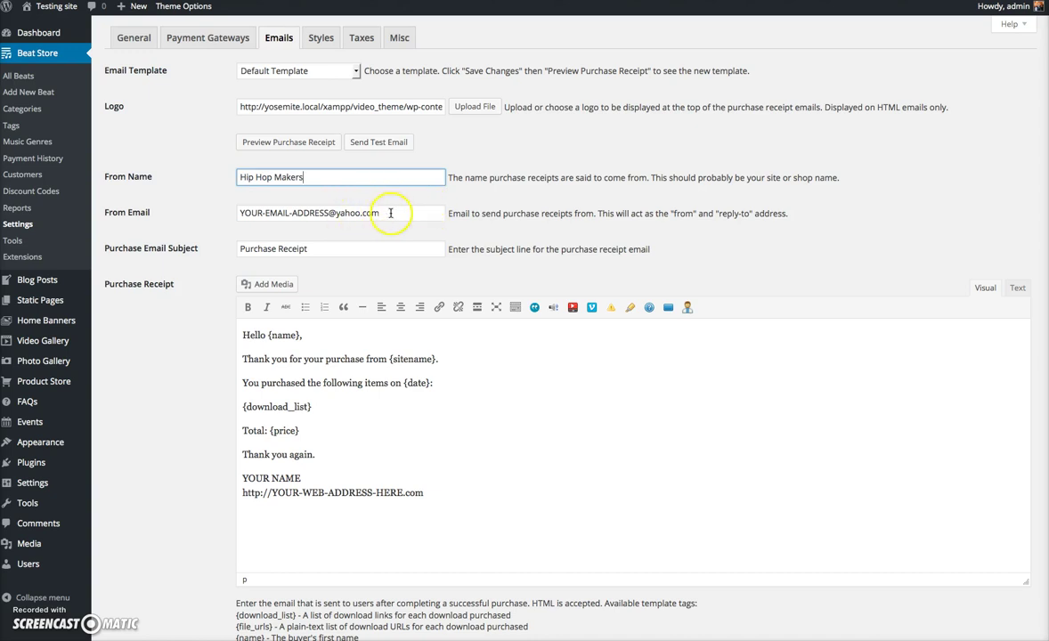
left_click_drag(391, 212, 119, 176)
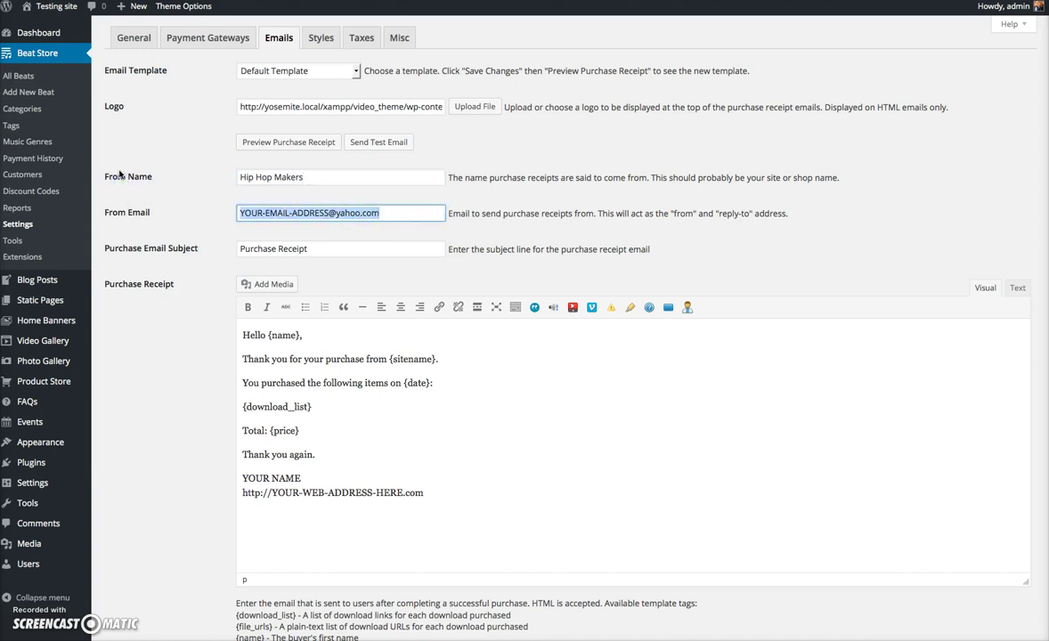
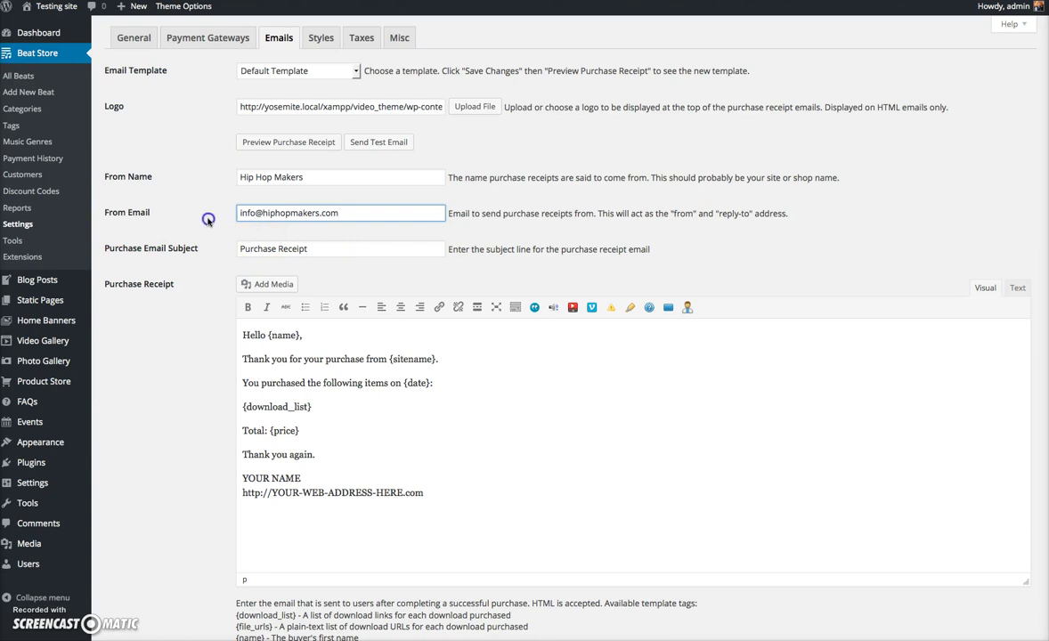
left_click(276, 141)
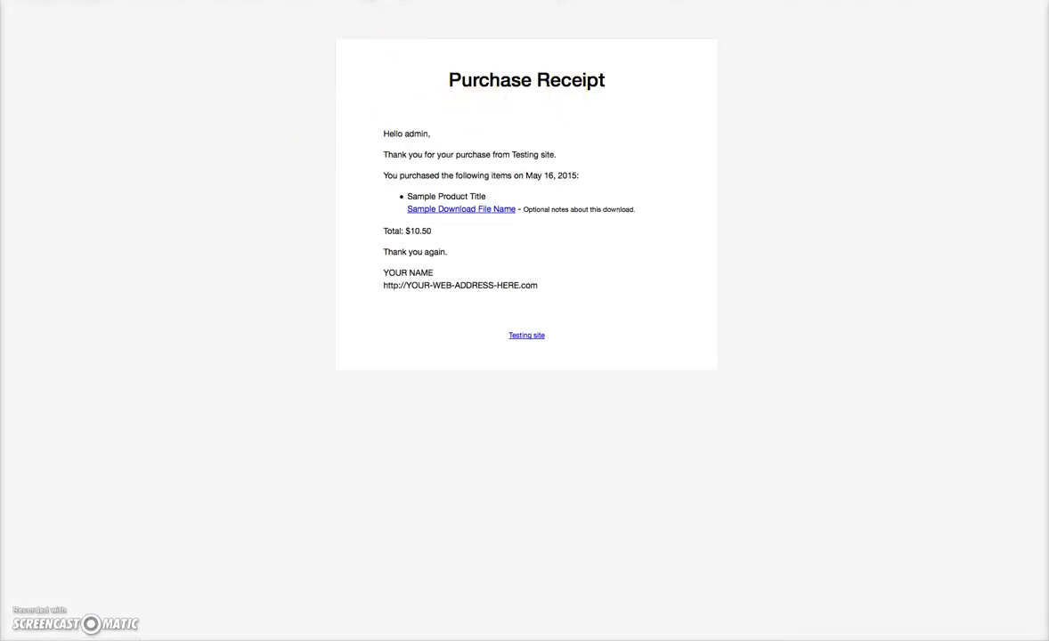
- Save the email settings and preview the purchase receipt again to check the logo
key("super+w")
scroll(206, 316, "down", 15)
left_click(136, 588)
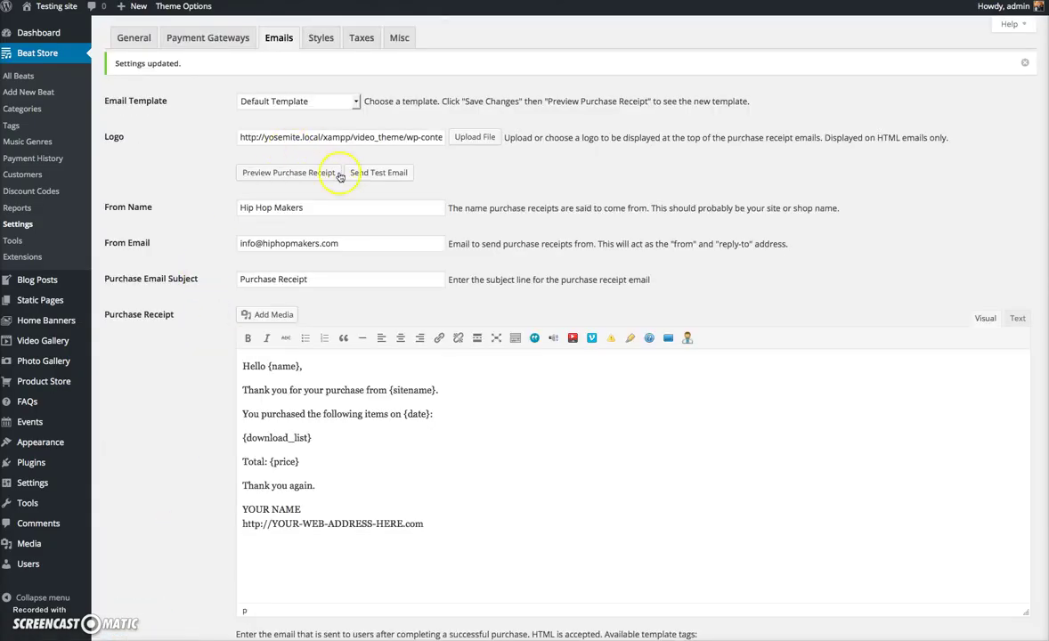
left_click(339, 176)
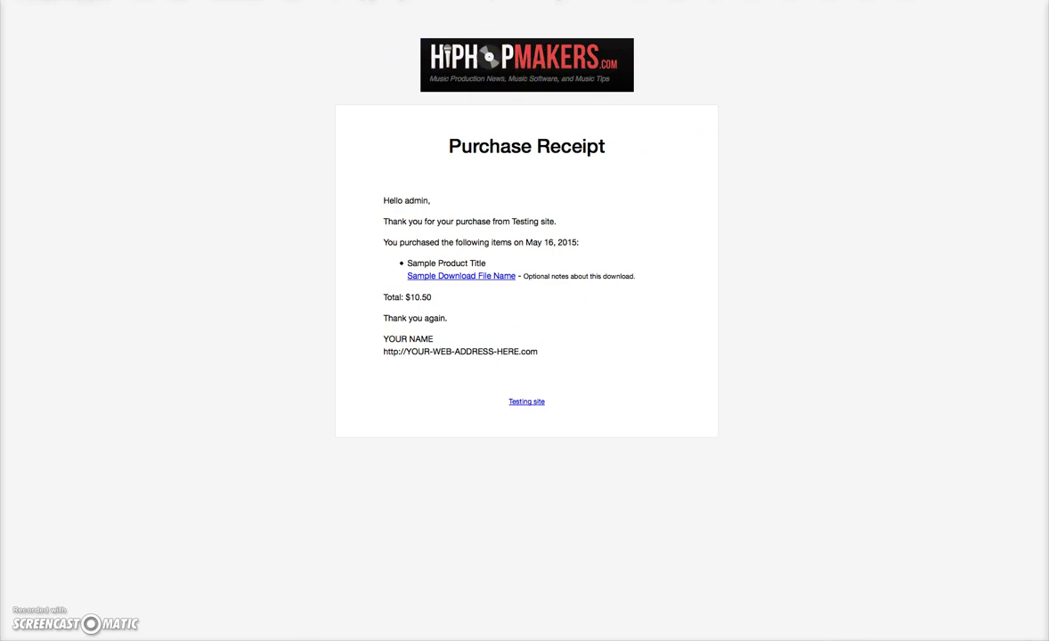
key("super+w")
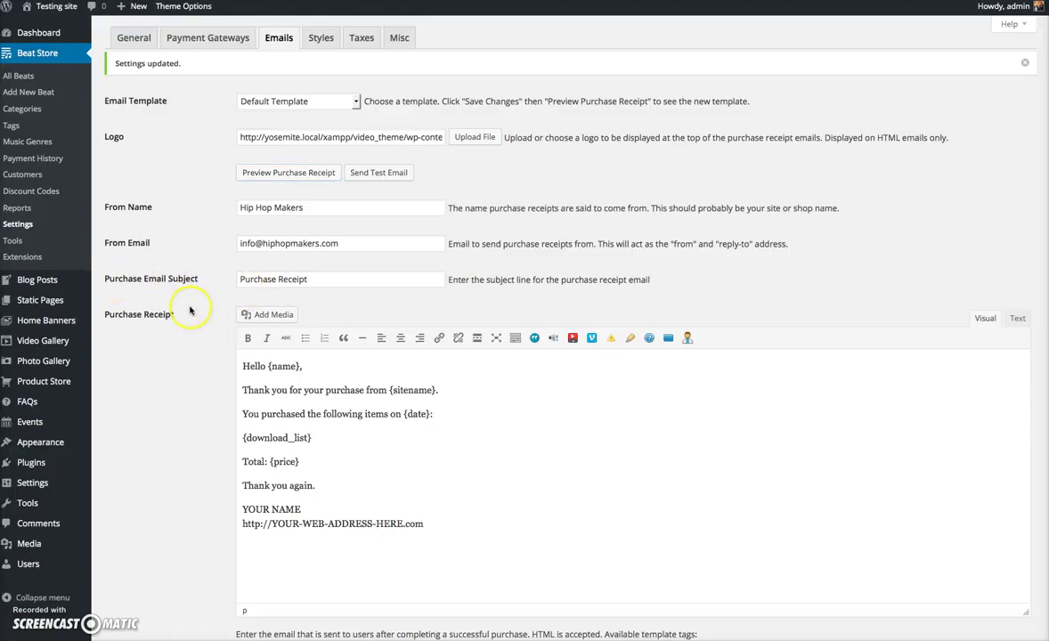
scroll(190, 310, "down", 3)
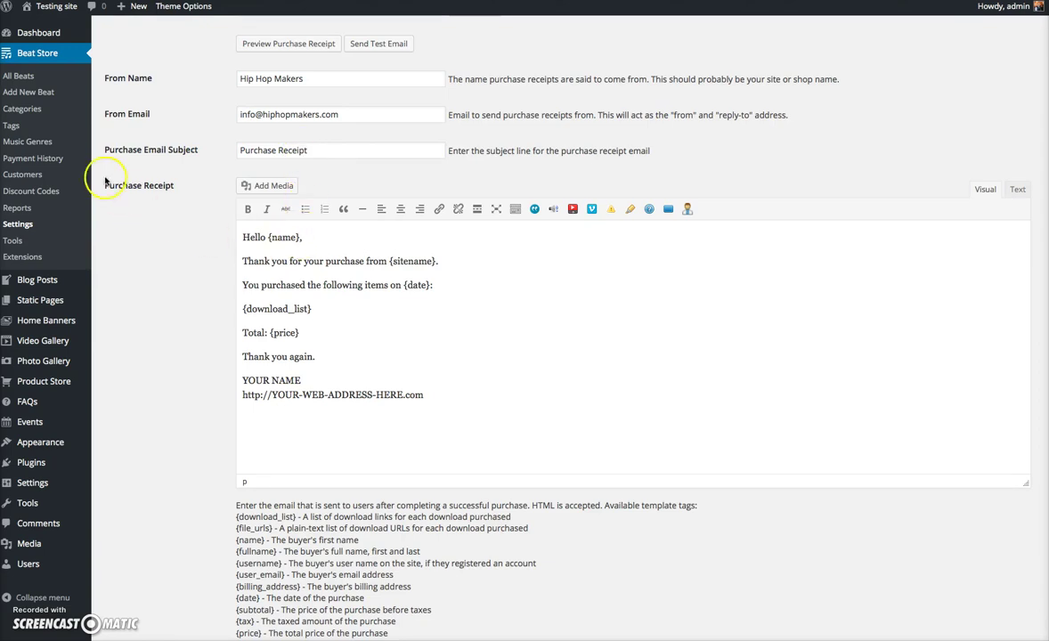
left_click(185, 277)
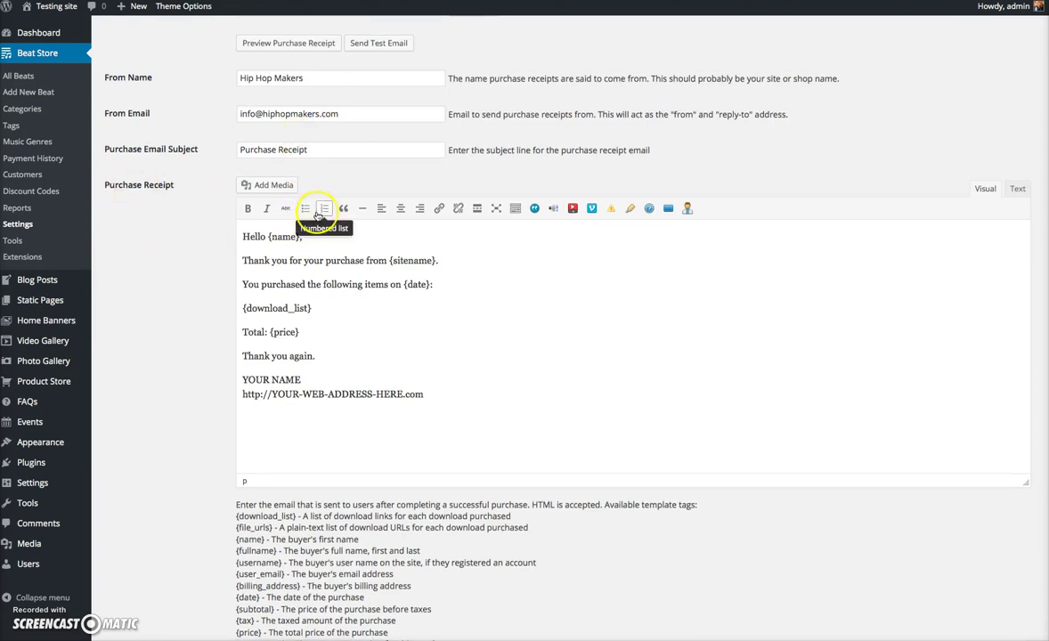
left_click(258, 261)
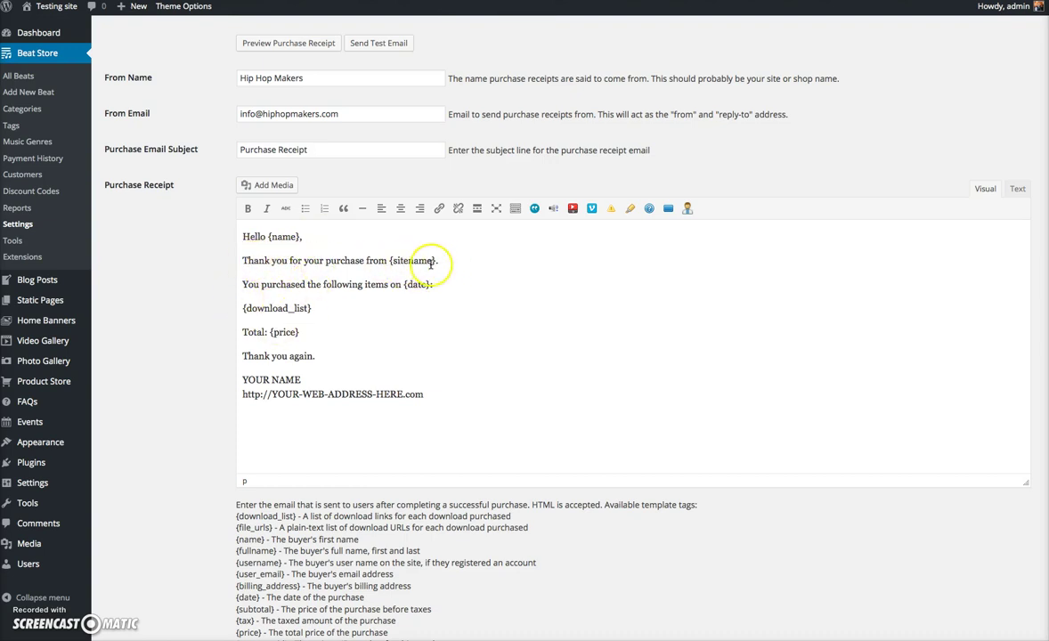
left_click_drag(433, 261, 409, 262)
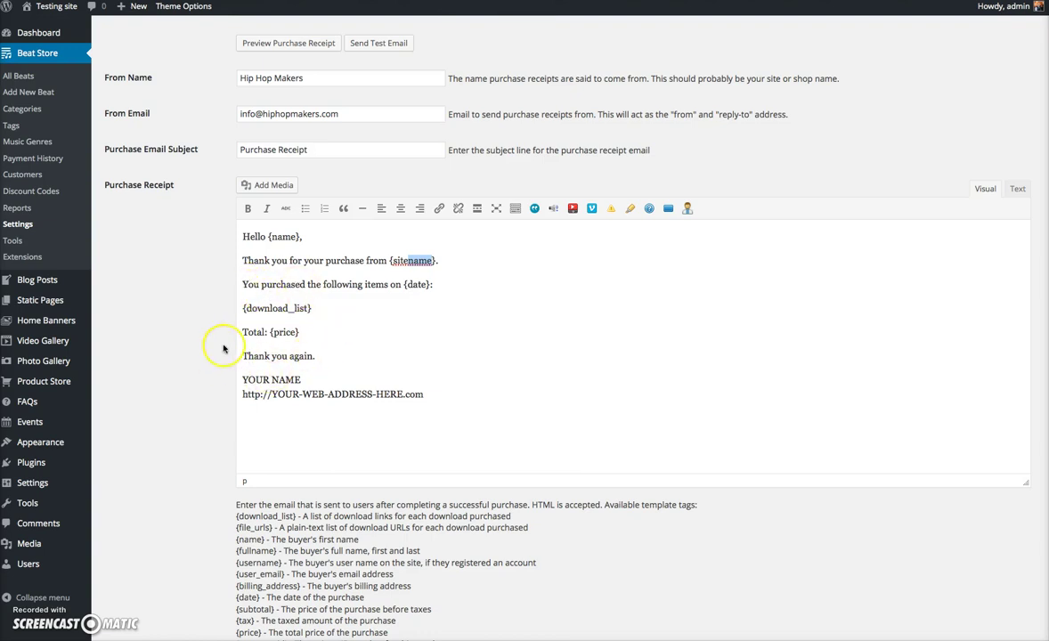
left_click_drag(271, 394, 206, 376)
type("Hip Hop Makers")
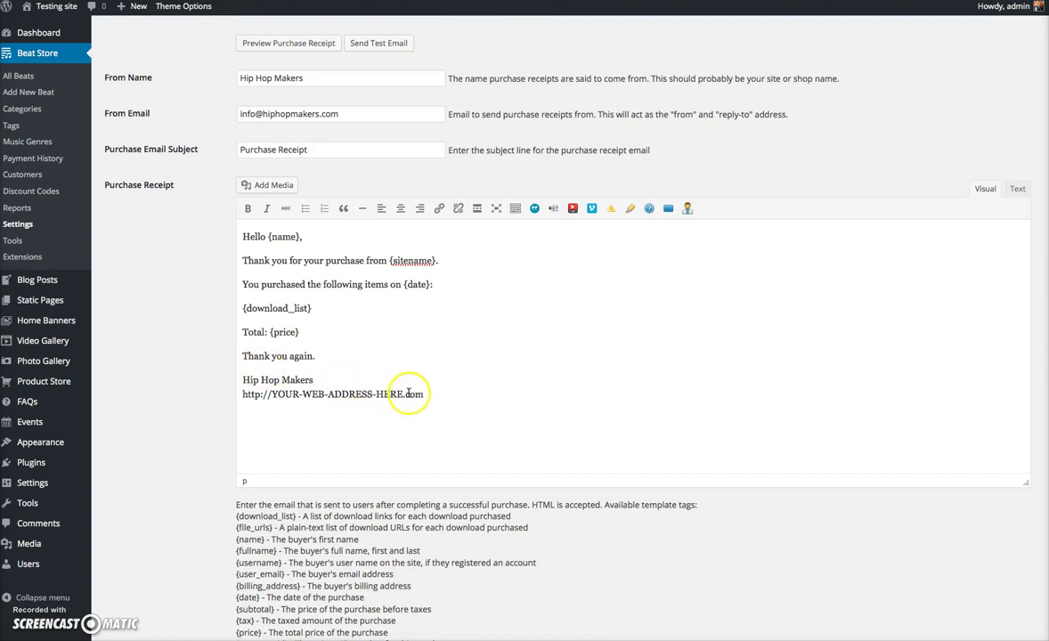
left_click_drag(404, 393, 272, 394)
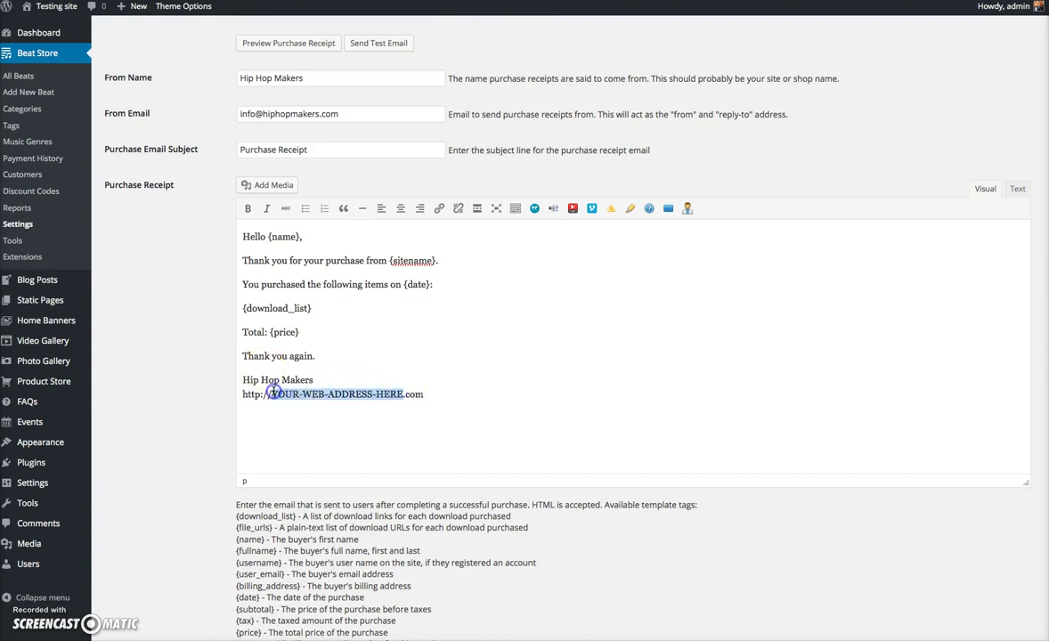
type("w")
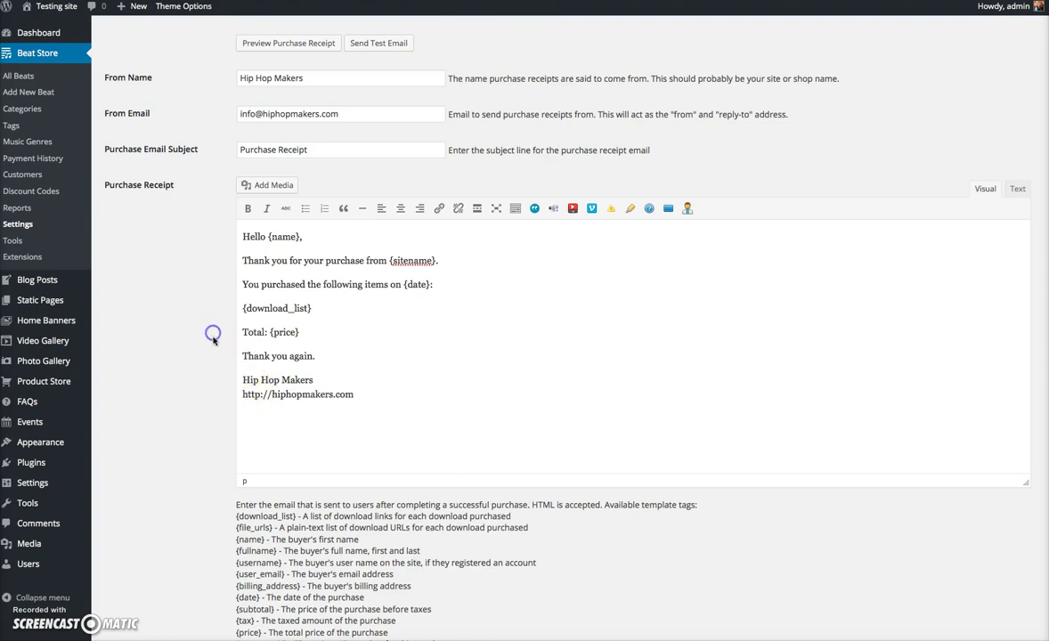
scroll(211, 335, "down", 10)
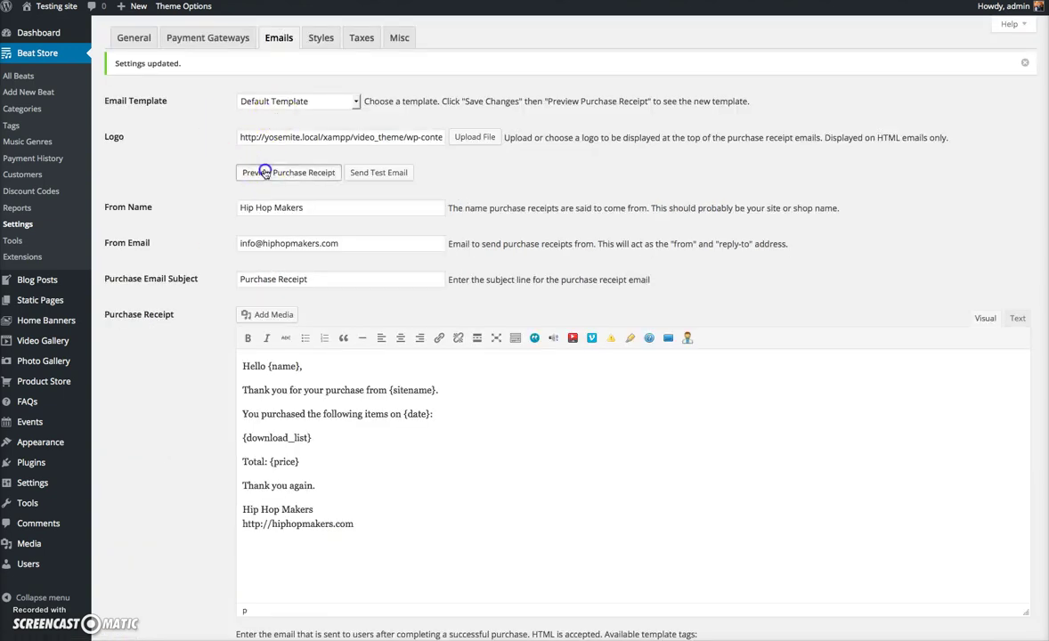
left_click(265, 169)
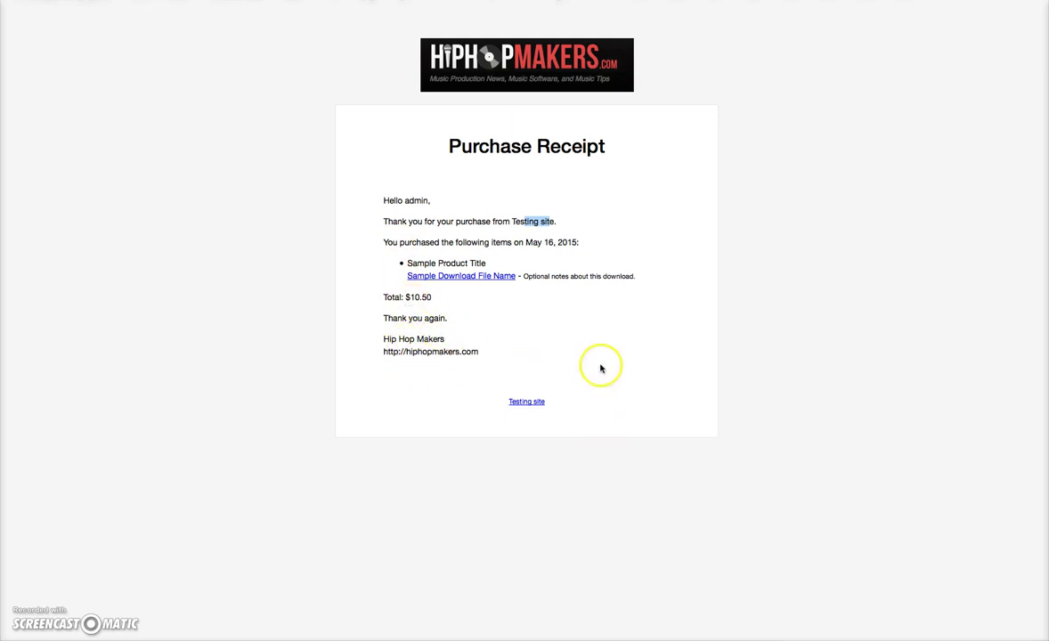
key("super+w")
scroll(253, 223, "down", 10)
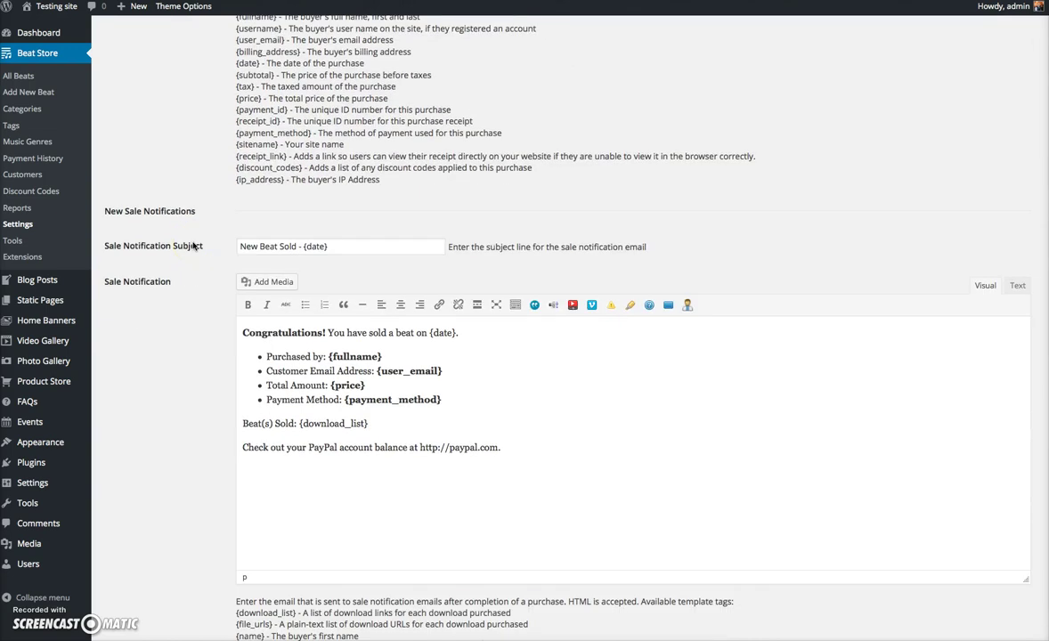
scroll(192, 247, "up", 4)
scroll(194, 251, "down", 5)
scroll(262, 249, "up", 10)
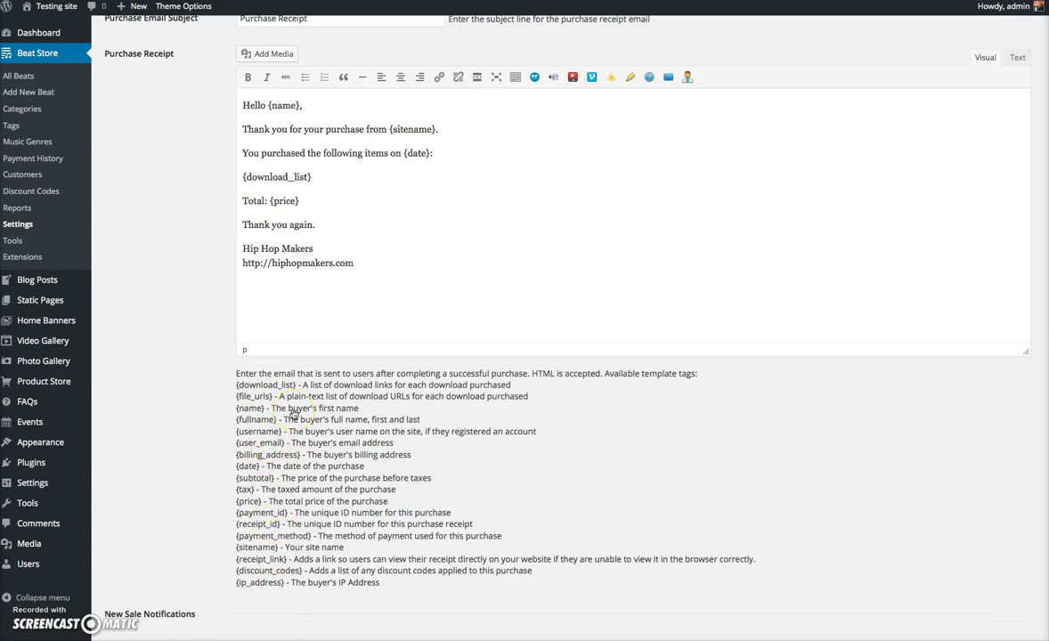
scroll(292, 413, "down", 6)
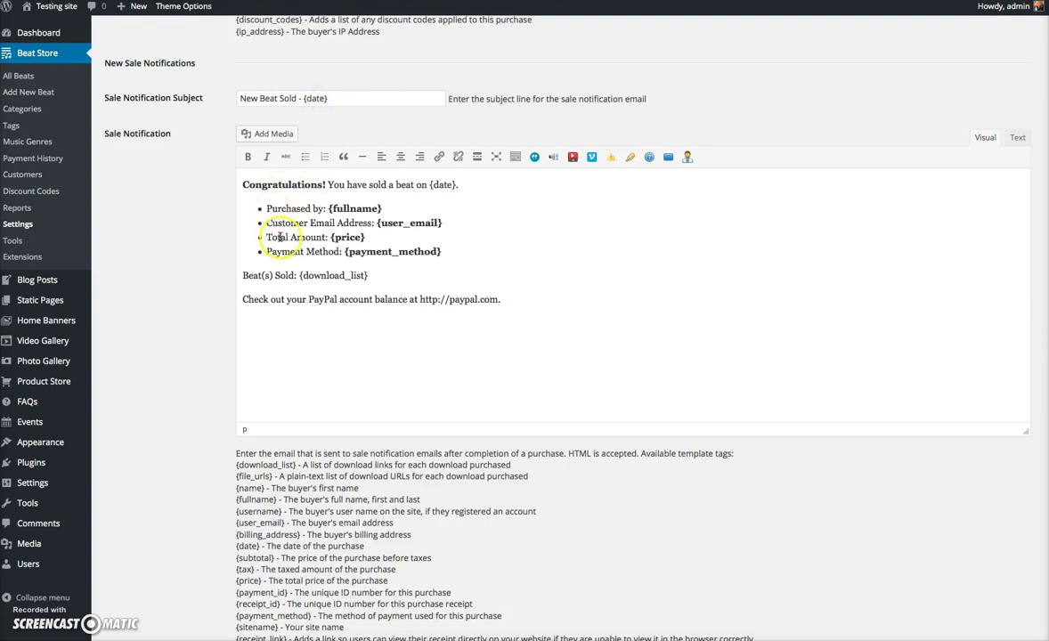
scroll(354, 228, "down", 5)
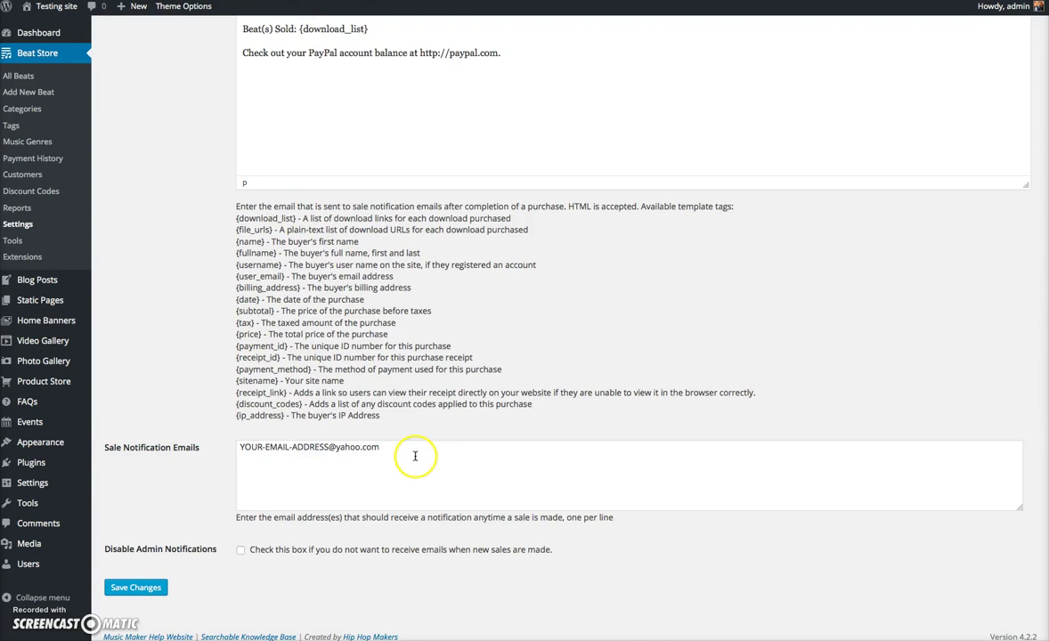
left_click_drag(400, 448, 172, 429)
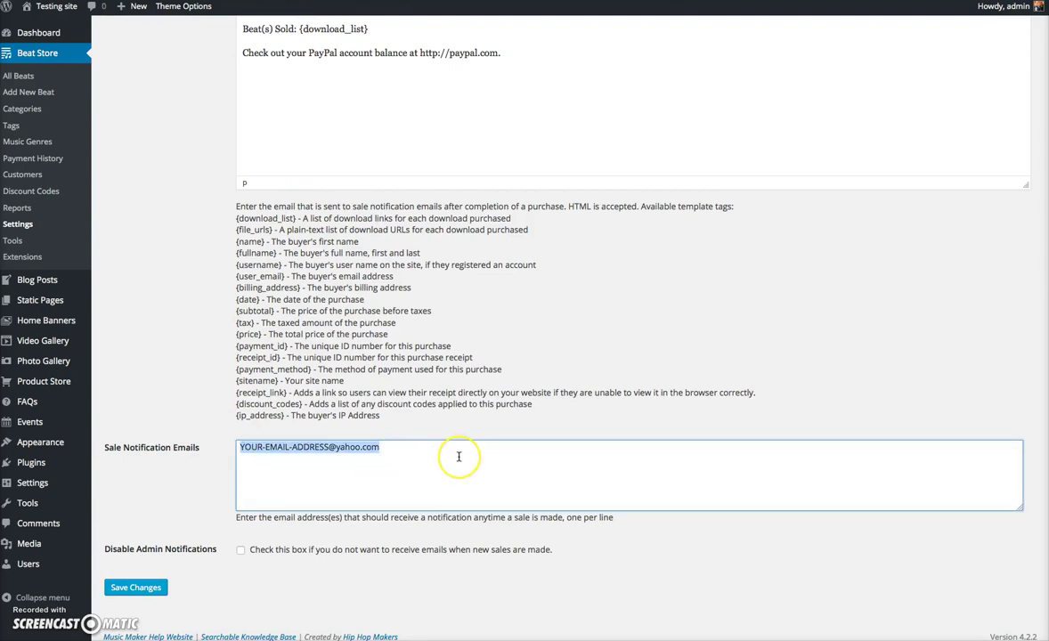
left_click(136, 587)
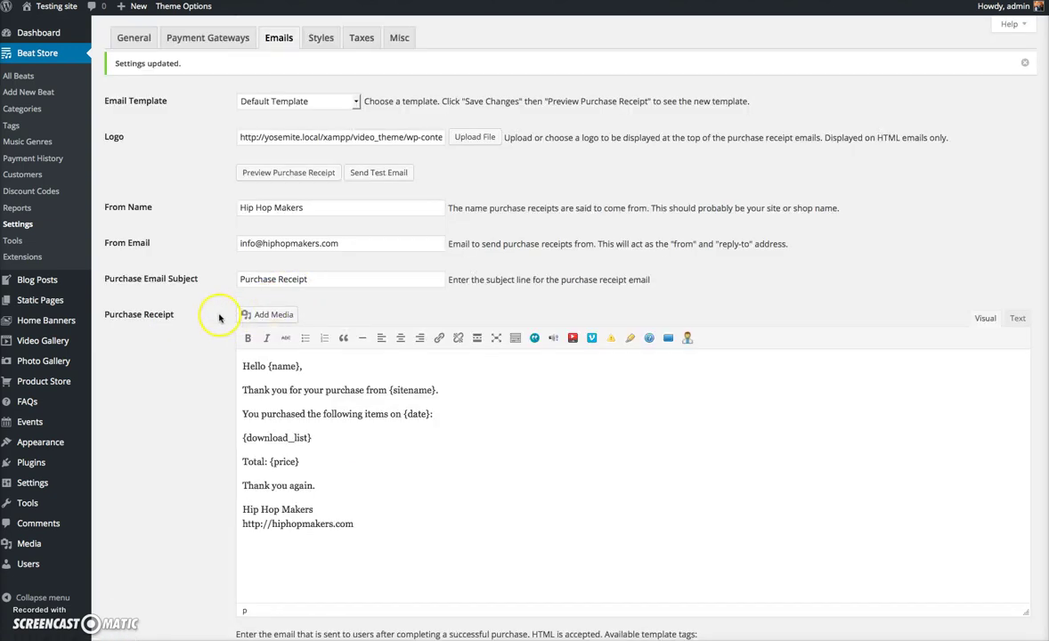
- Look over the Styles and Taxes tabs, then bring up the Misc settings tab
left_click(317, 39)
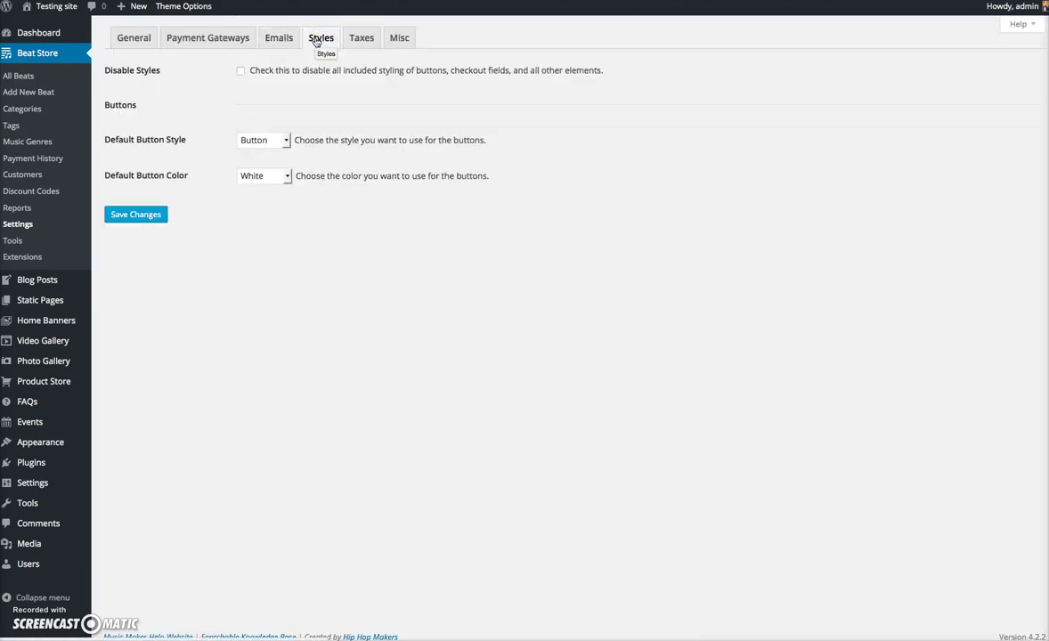
left_click(374, 39)
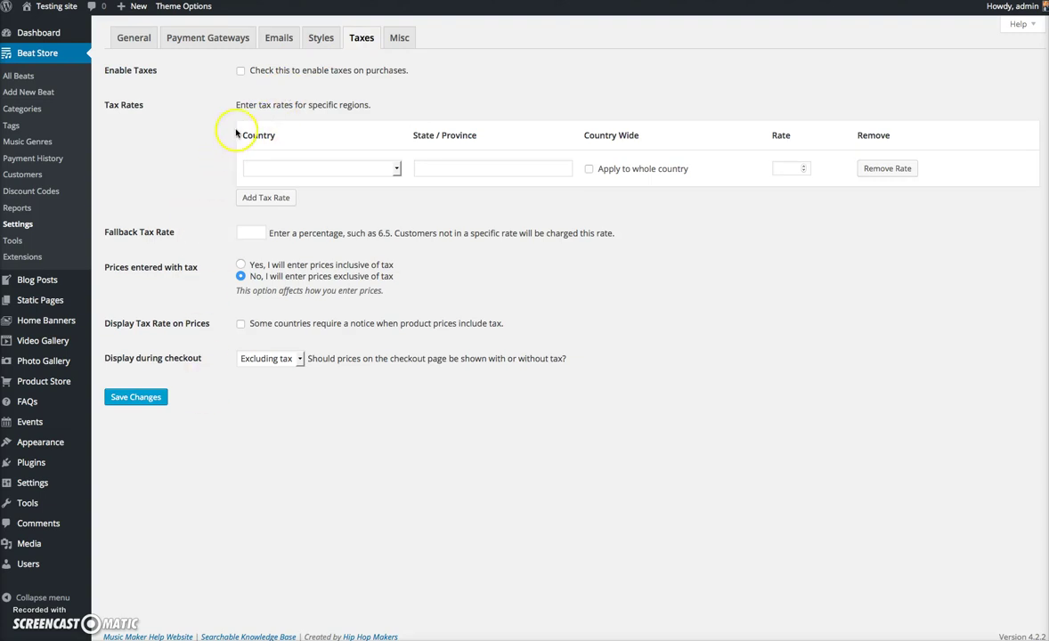
left_click(392, 39)
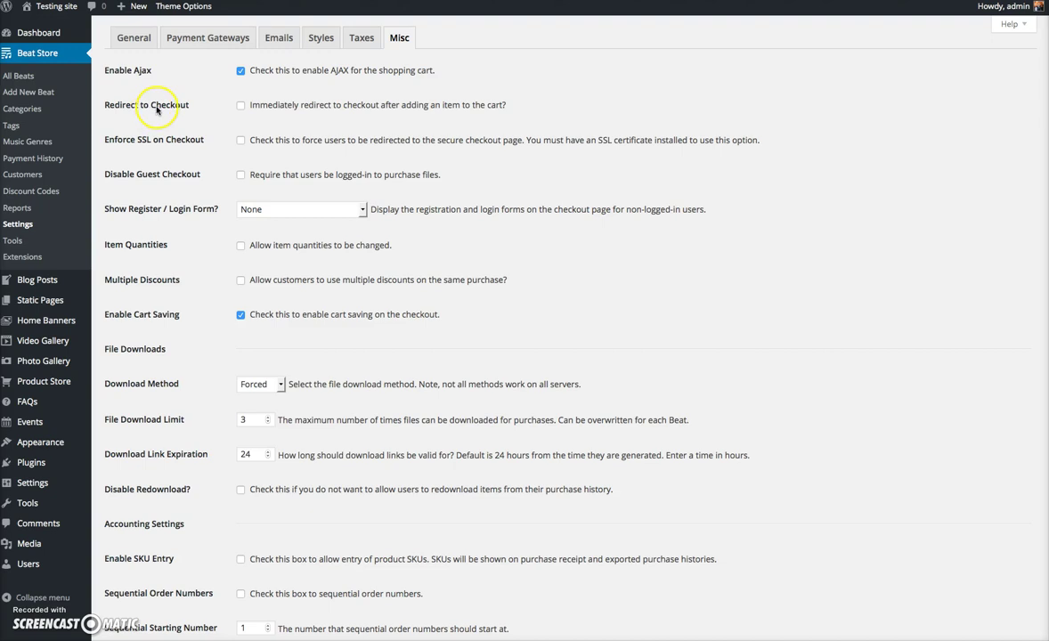
- Scroll through the Misc tab to review the terms-of-agreement and Agreement Text settings
scroll(285, 169, "down", 2)
scroll(178, 160, "down", 4)
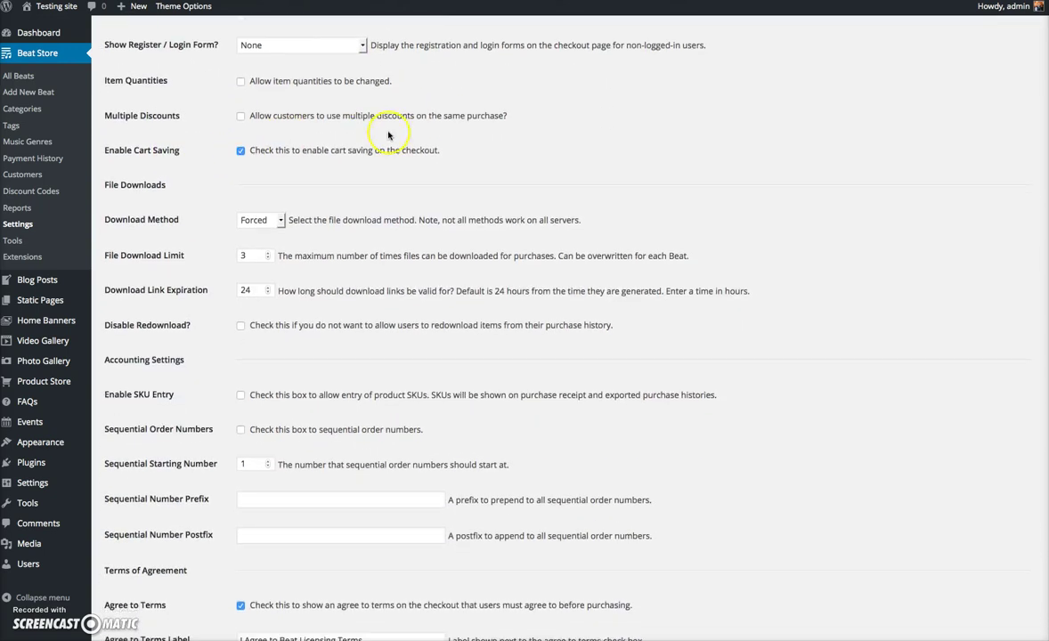
scroll(252, 294, "down", 2)
scroll(252, 294, "down", 6)
scroll(219, 262, "down", 9)
scroll(281, 218, "up", 2)
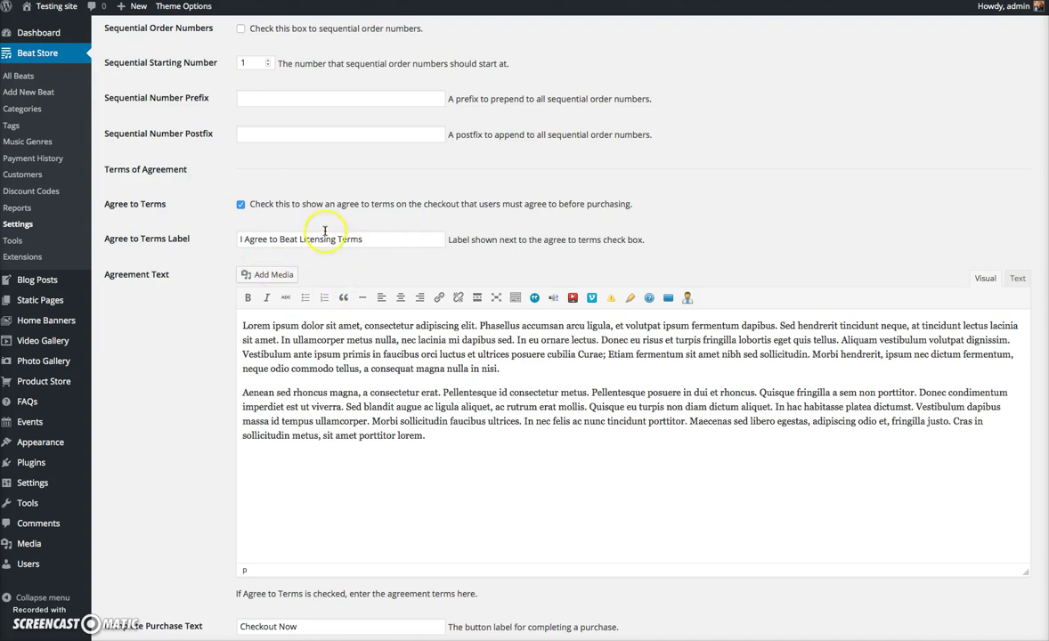
scroll(272, 303, "down", 1)
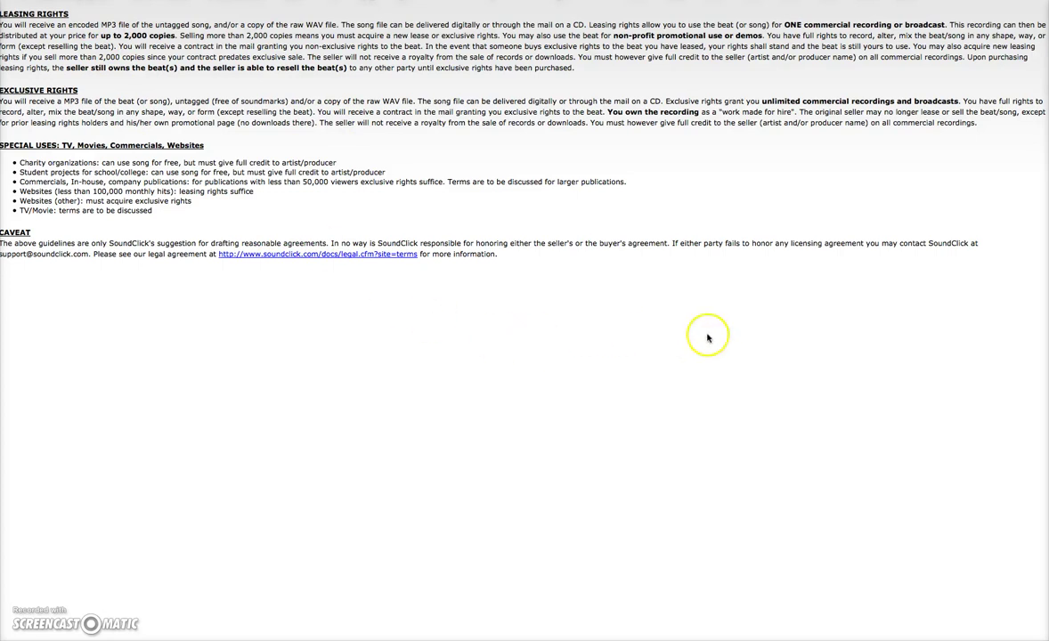
- Copy all of the SoundClick beat licensing terms text
key("ctrl+a")
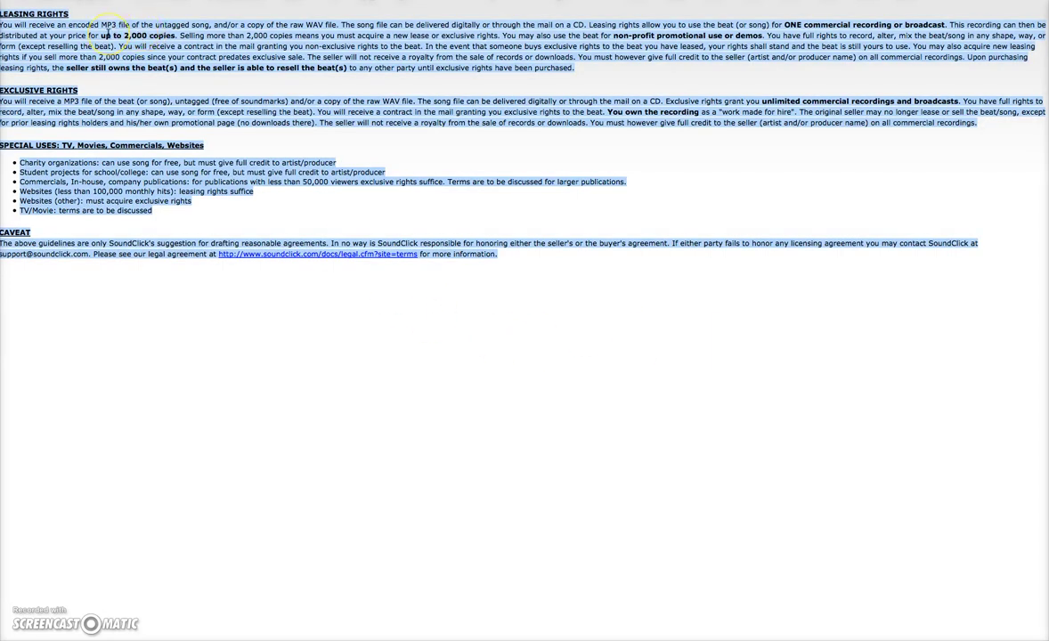
right_click(108, 33)
left_click(127, 45)
key("ctrl+Tab")
- Replace the Lorem ipsum Agreement Text with the licensing terms and save the Misc settings
left_click(468, 398)
key("ctrl+a")
right_click(407, 371)
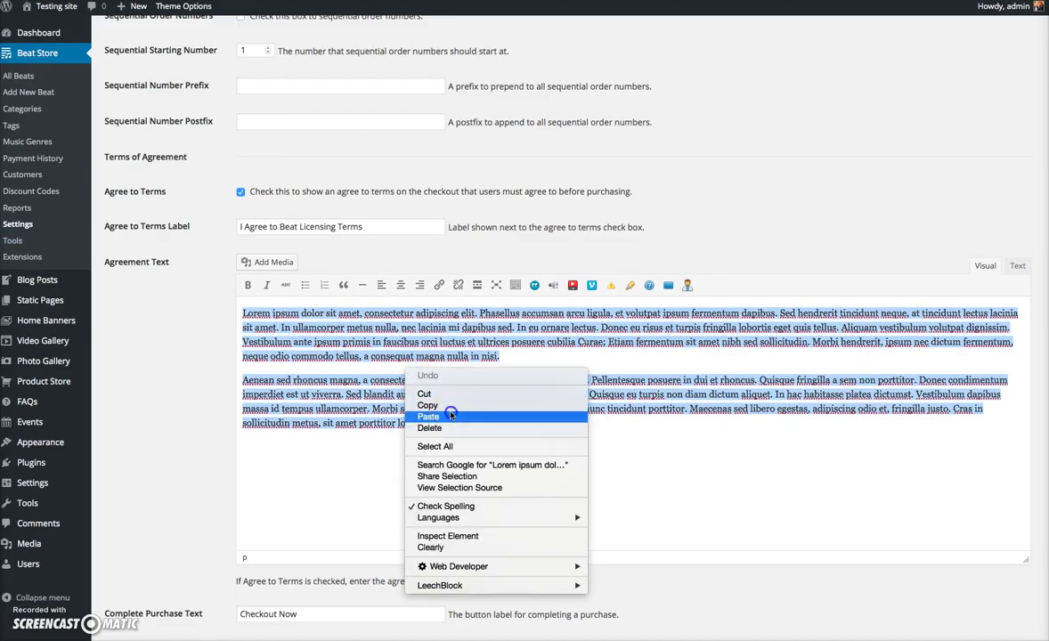
left_click(429, 417)
scroll(424, 398, "up", 5)
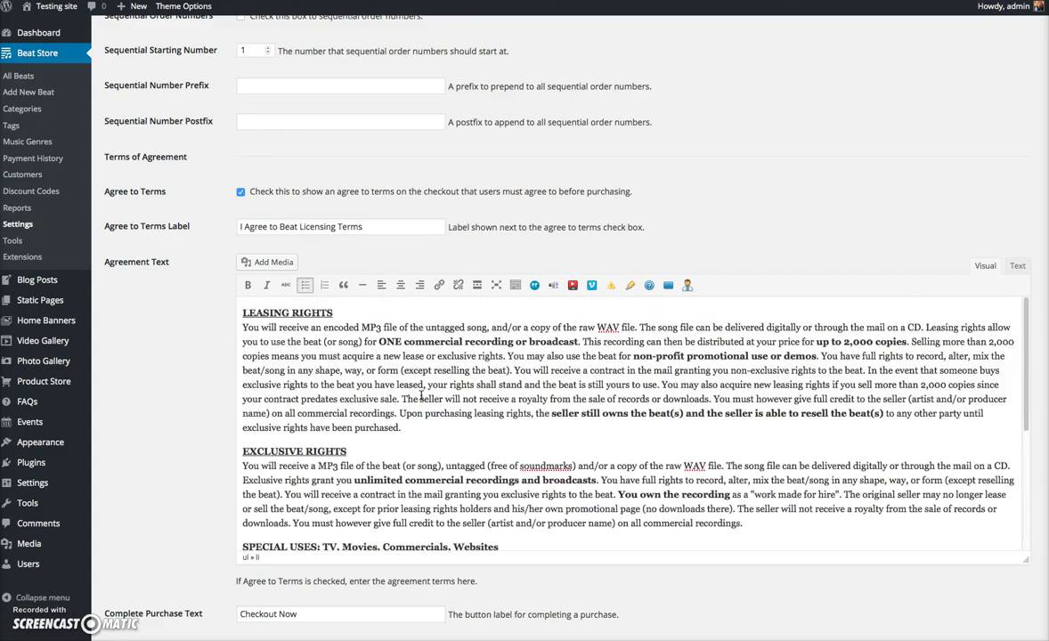
scroll(398, 400, "down", 3)
scroll(427, 419, "up", 8)
scroll(171, 330, "down", 7)
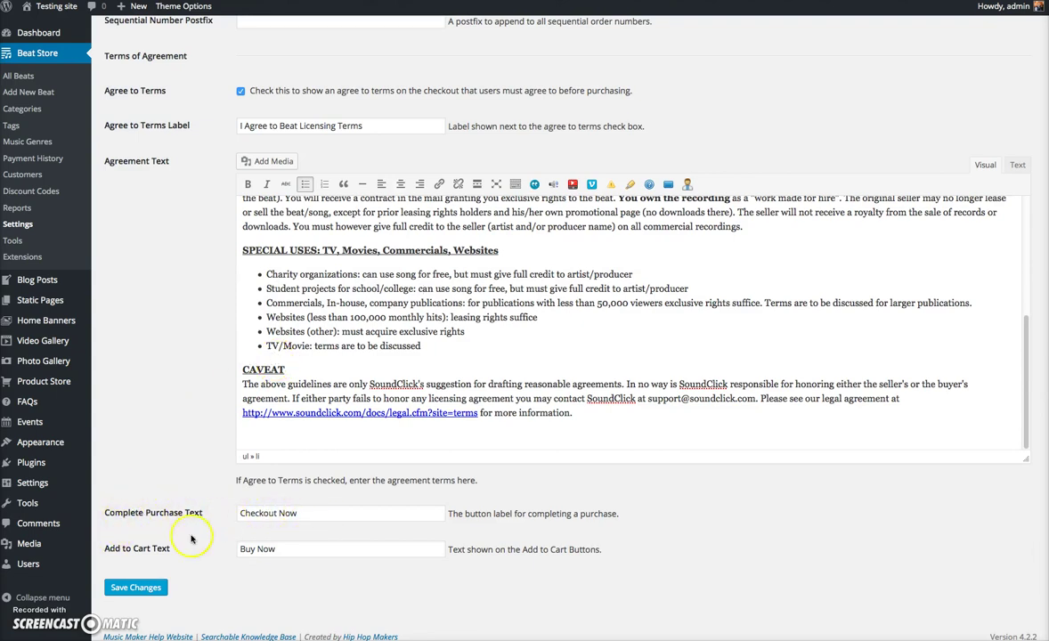
left_click(132, 588)
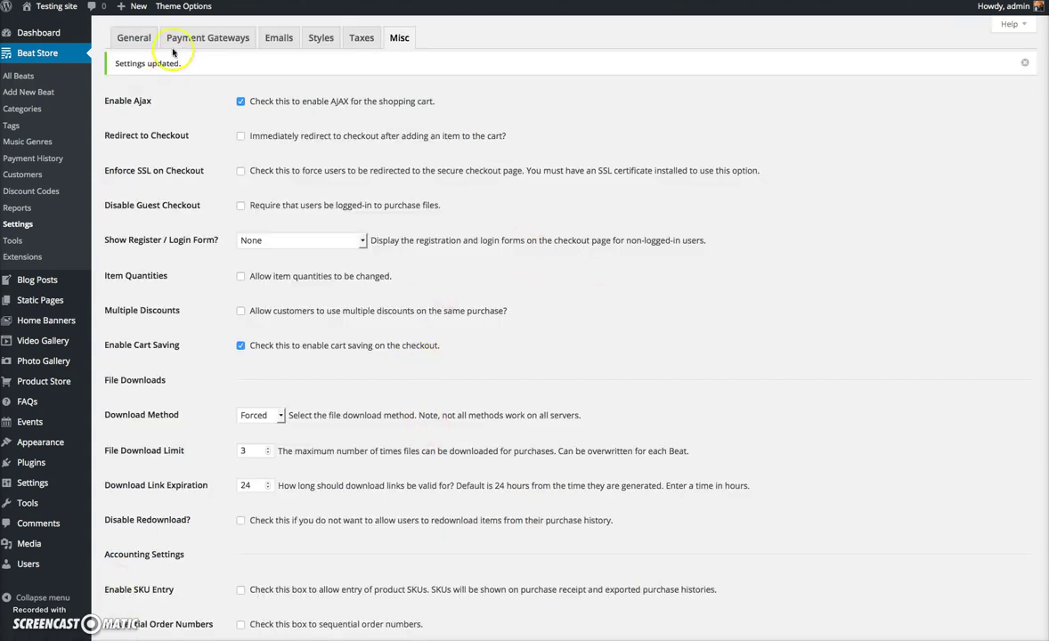
- Open the live site in a new browser tab, staying on the admin tab
right_click(40, 27)
left_click(108, 38)
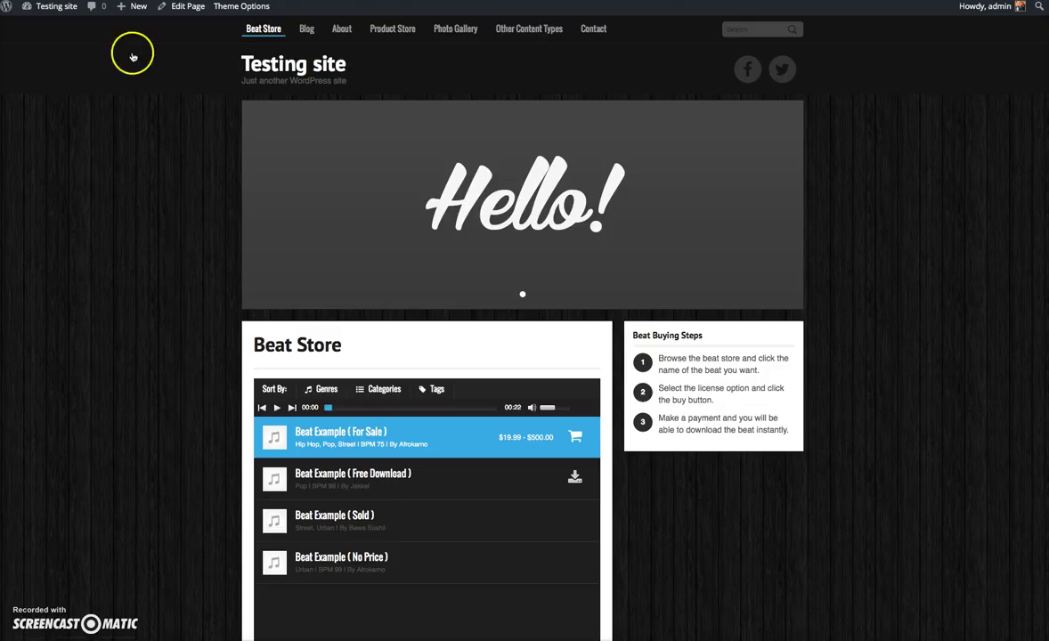
key("ctrl+shift+Tab")
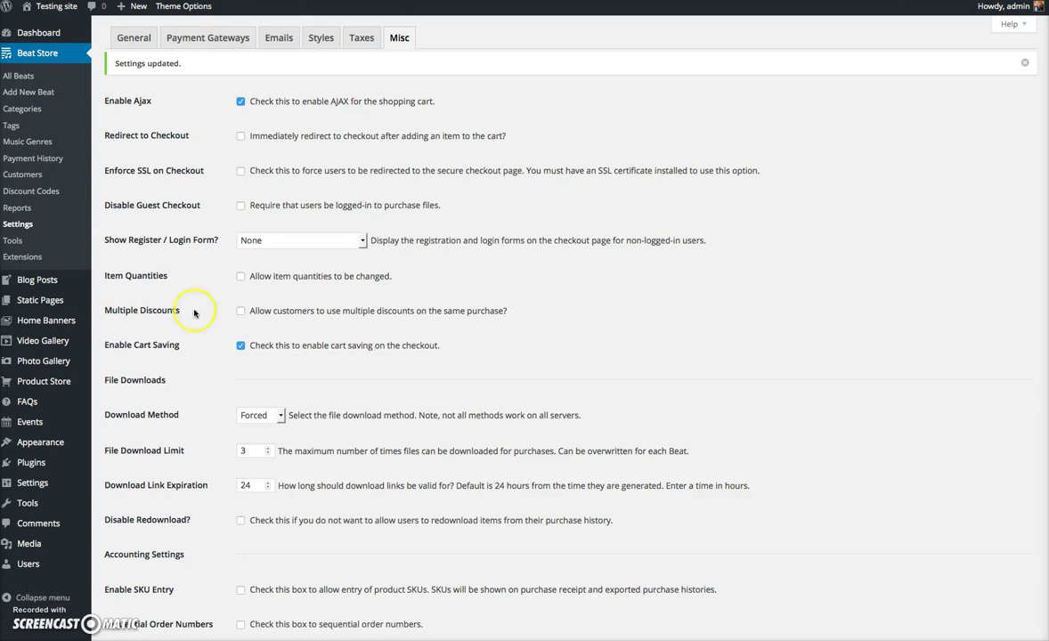
- Add the Downloads Cart widget to the Beat Store & Genre Page Sidebar
mouse_move(47, 430)
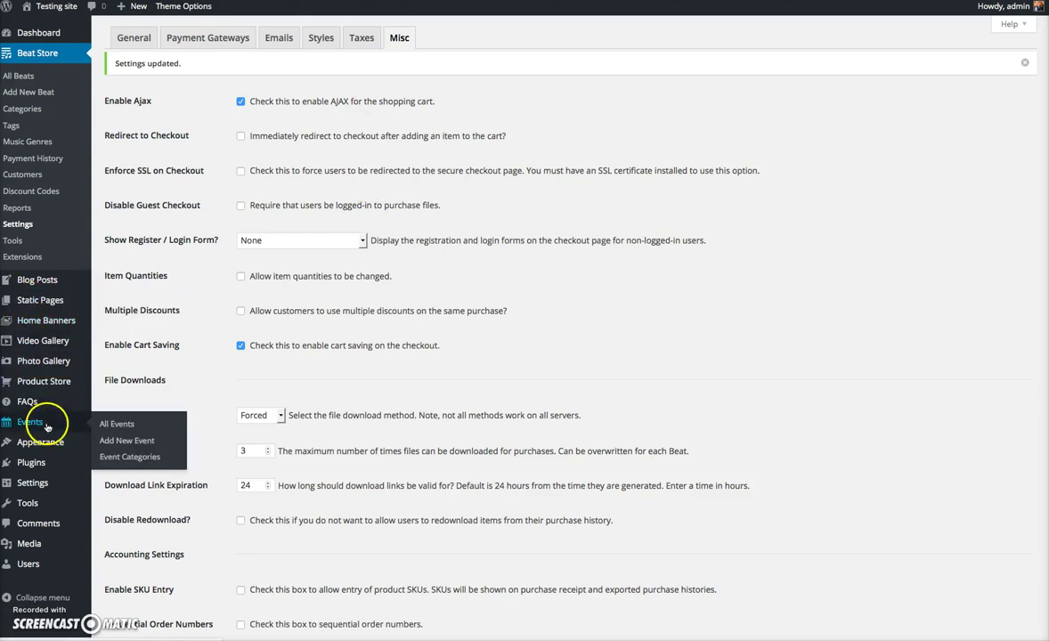
mouse_move(49, 308)
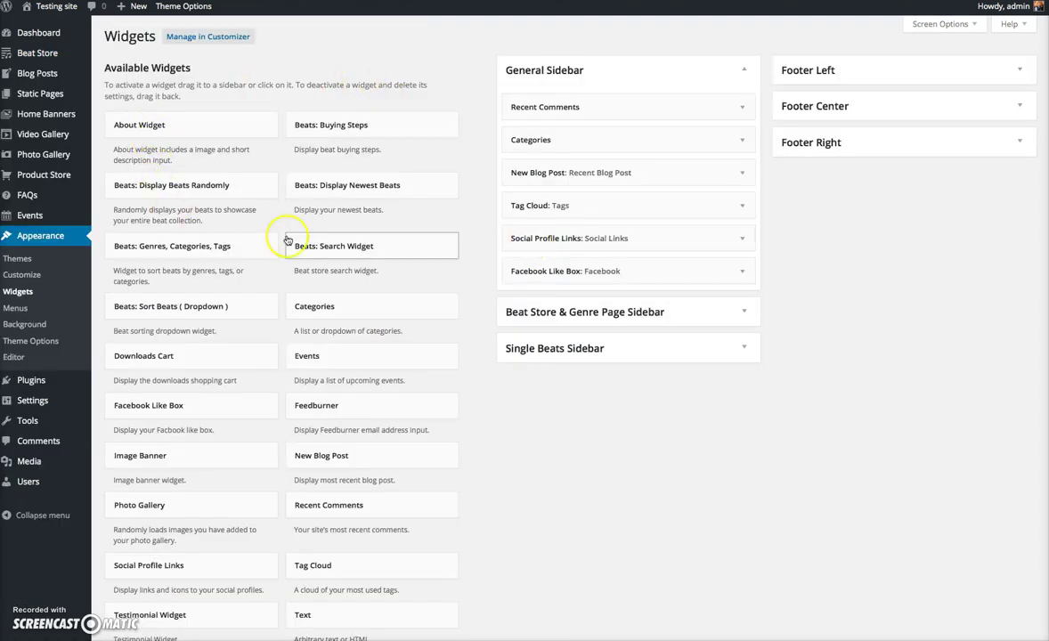
left_click(180, 356)
left_click(742, 70)
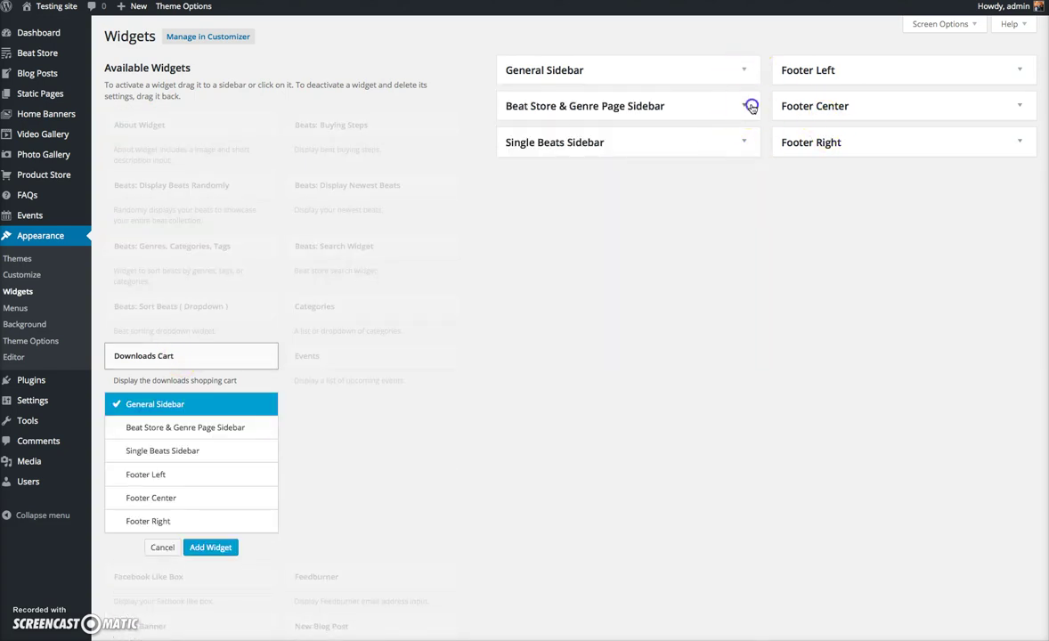
left_click(750, 106)
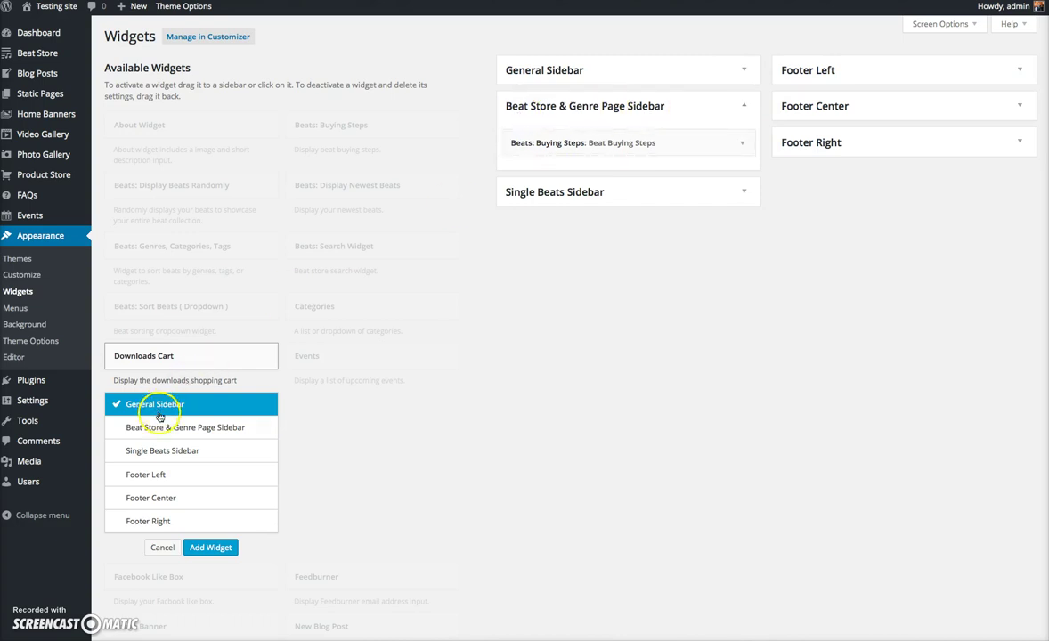
left_click_drag(187, 346, 540, 210)
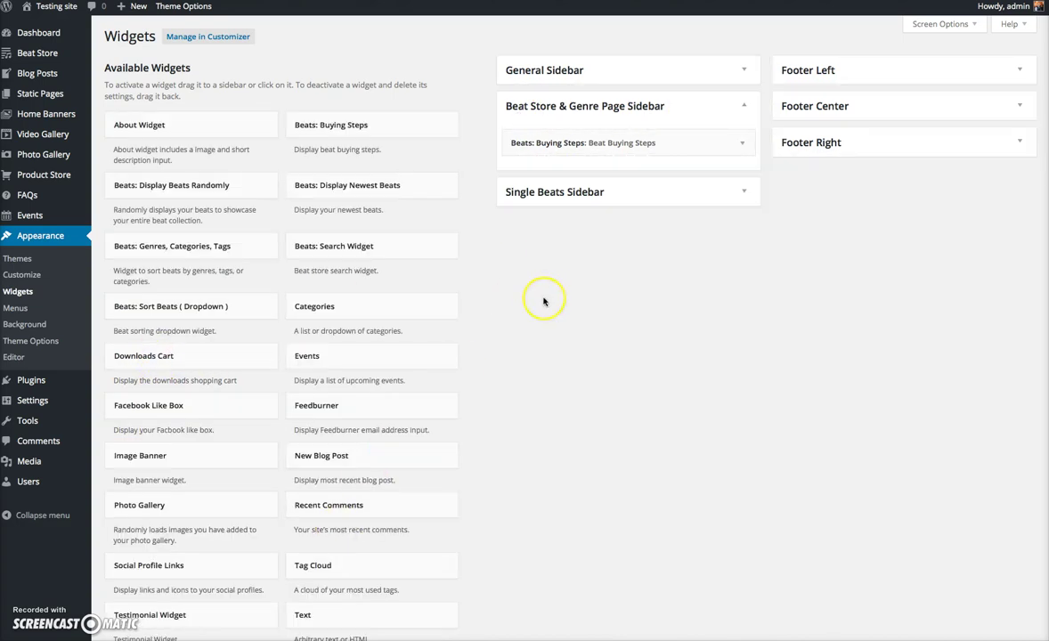
left_click_drag(183, 354, 557, 178)
left_click(751, 311)
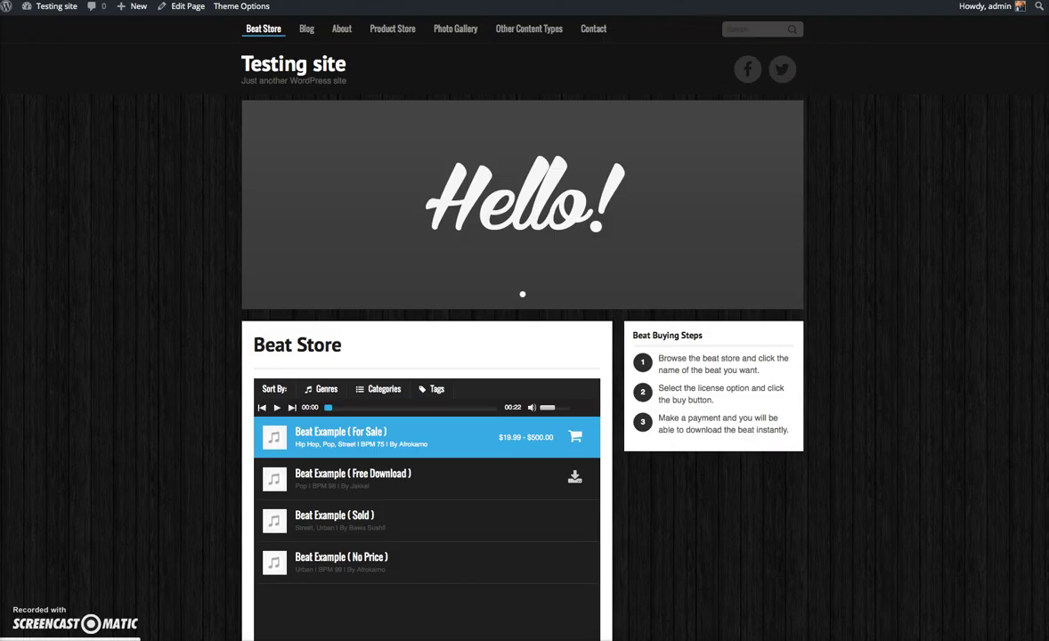
- Add Beat Example ( For Sale ) with the Premium – $99.00 licence to the cart and go to checkout
scroll(520, 235, "down", 3)
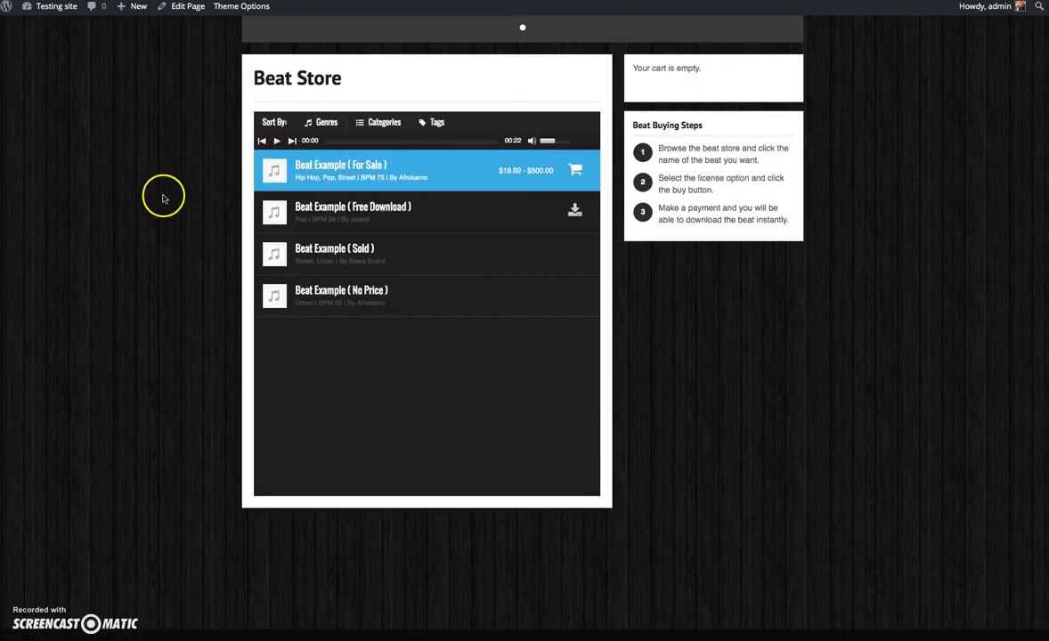
scroll(163, 194, "up", 2)
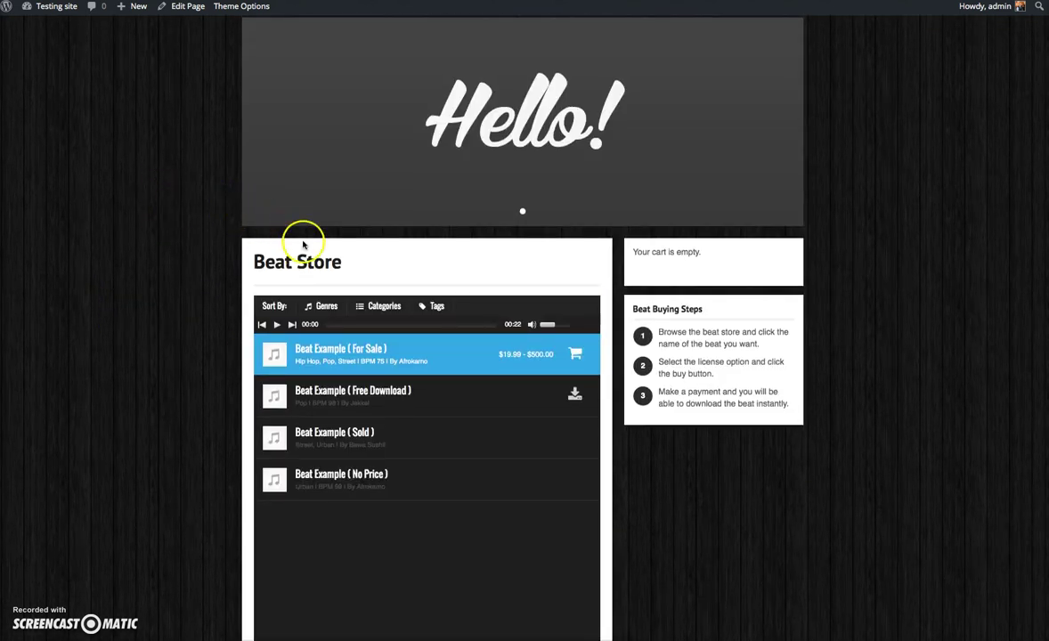
left_click(319, 305)
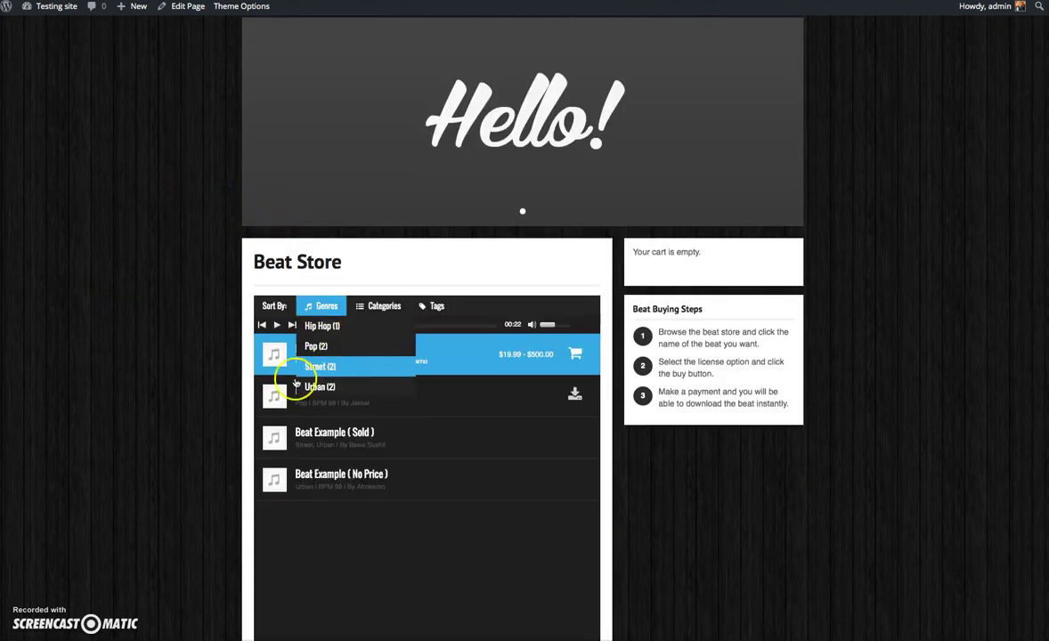
left_click(578, 355)
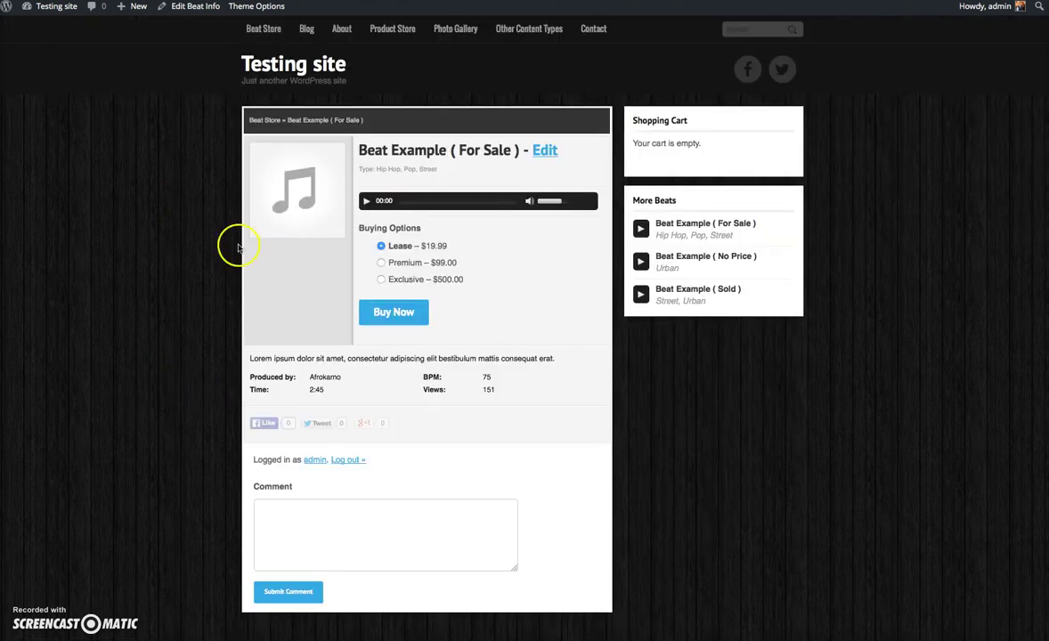
left_click(382, 262)
left_click(398, 314)
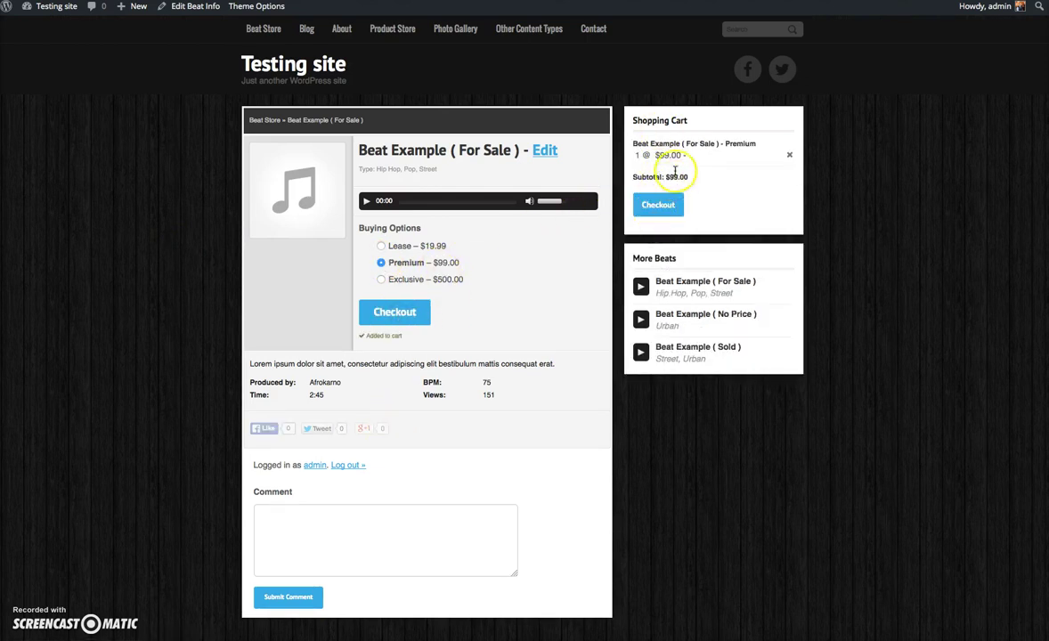
left_click(661, 207)
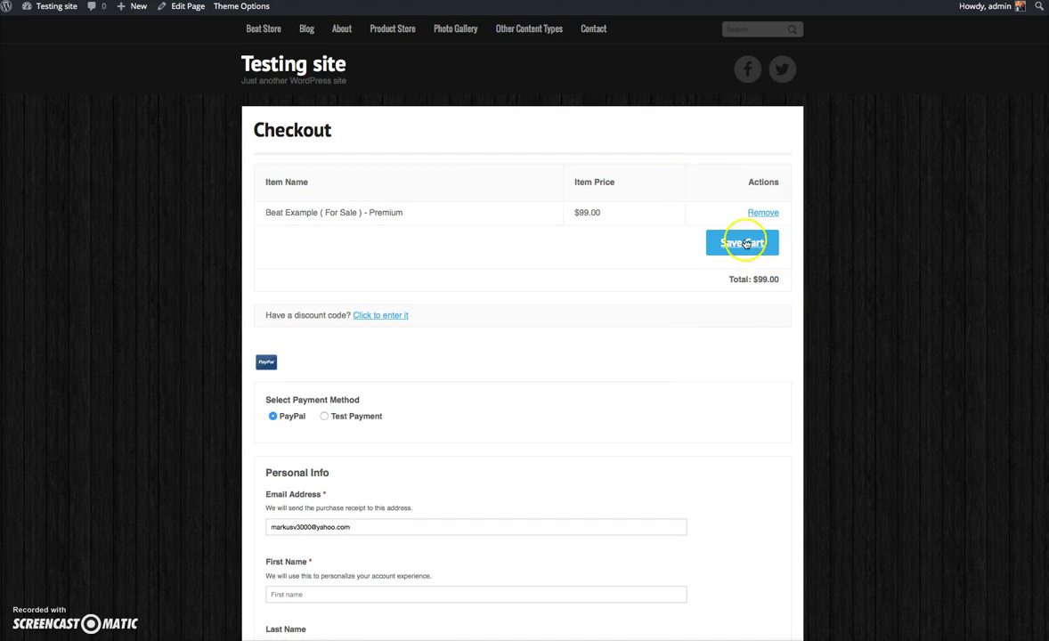
- Choose Test Payment as the payment method and fill in the buyer's first and last name
scroll(438, 334, "down", 4)
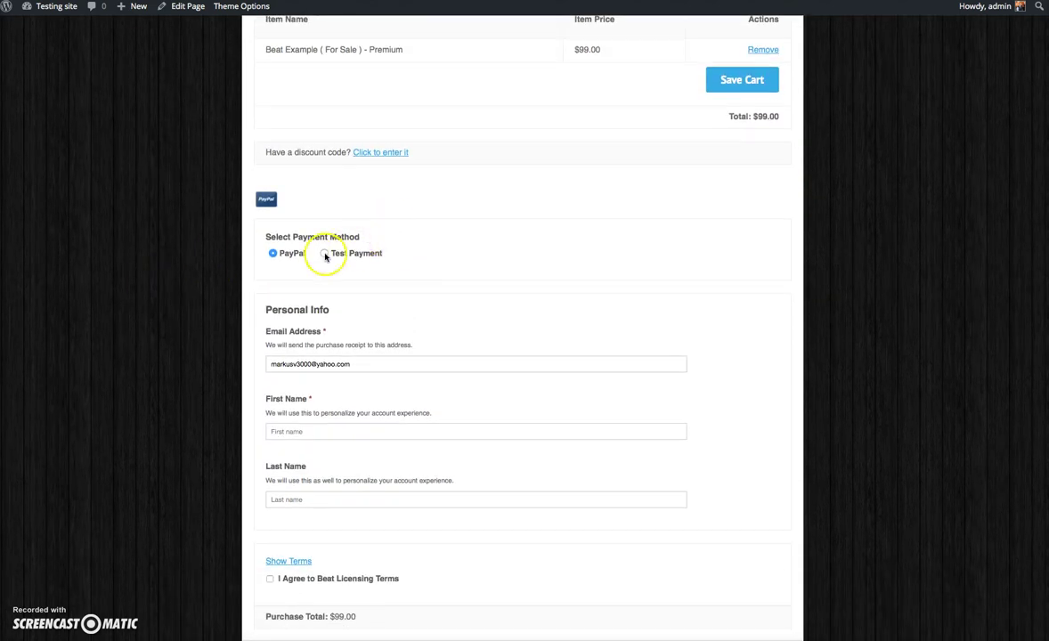
left_click(325, 256)
scroll(445, 347, "down", 1)
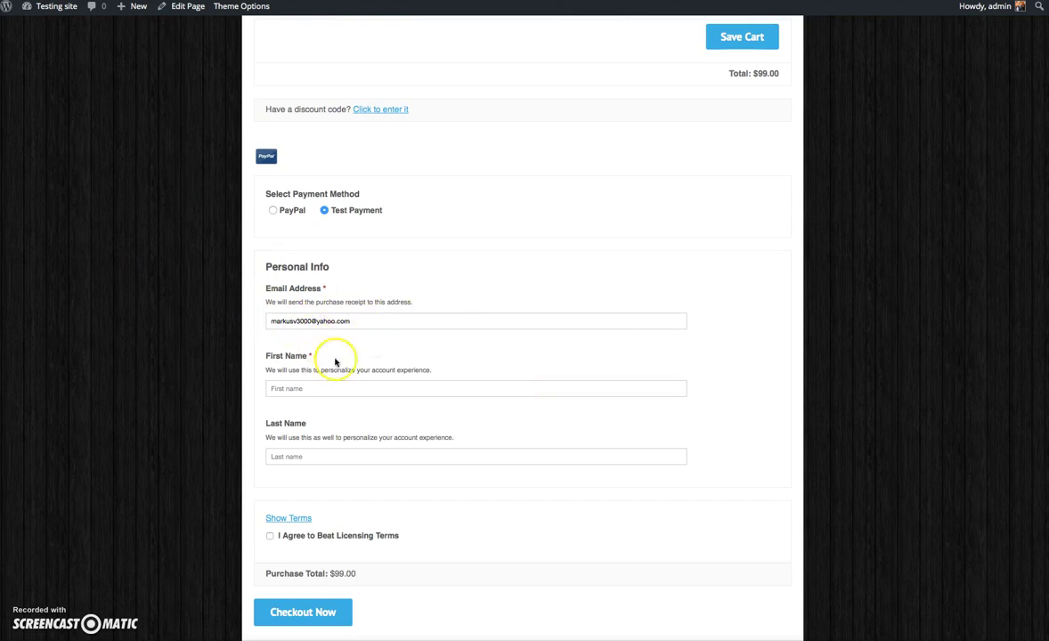
left_click(298, 392)
type("Mark")
left_click(309, 457)
type("V")
left_click(234, 416)
- Show and accept the Beat Licensing Terms, then submit the order with Checkout Now
scroll(550, 316, "down", 5)
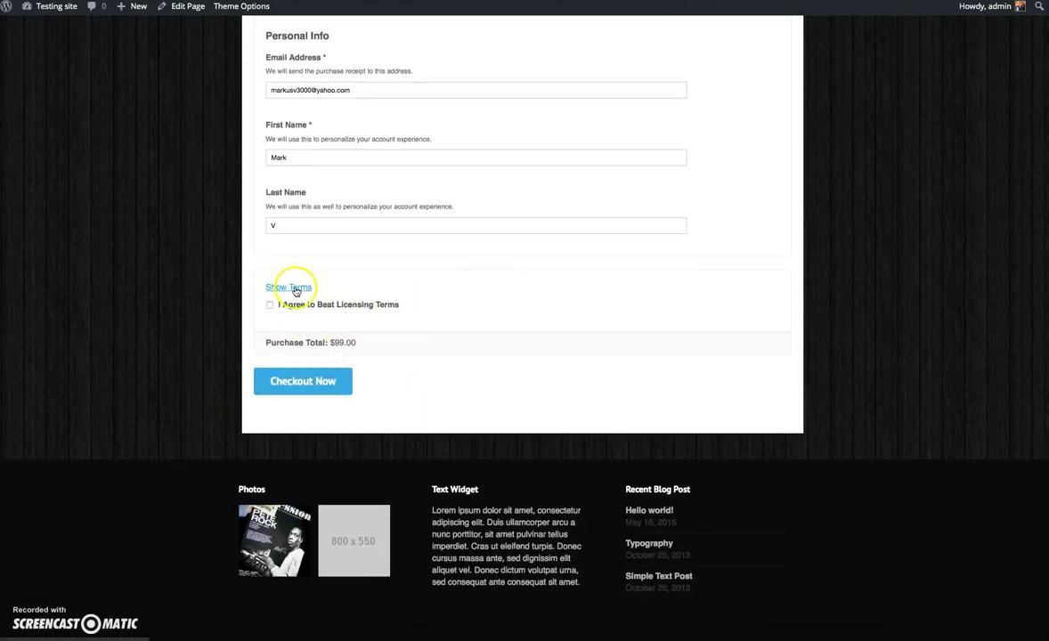
left_click(294, 287)
scroll(394, 367, "down", 10)
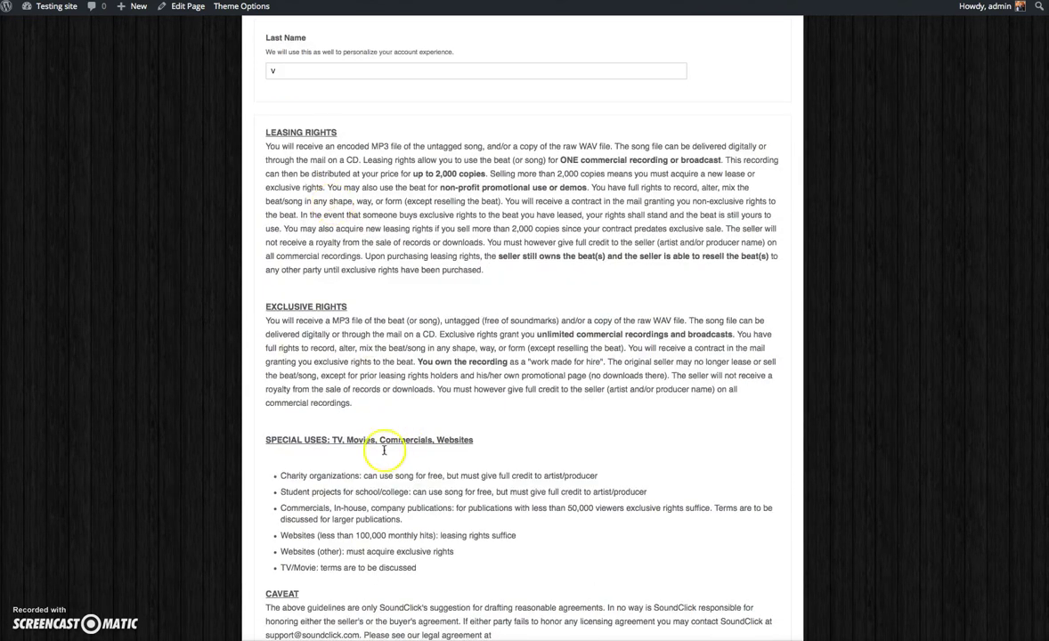
scroll(383, 427, "up", 4)
scroll(400, 365, "up", 1)
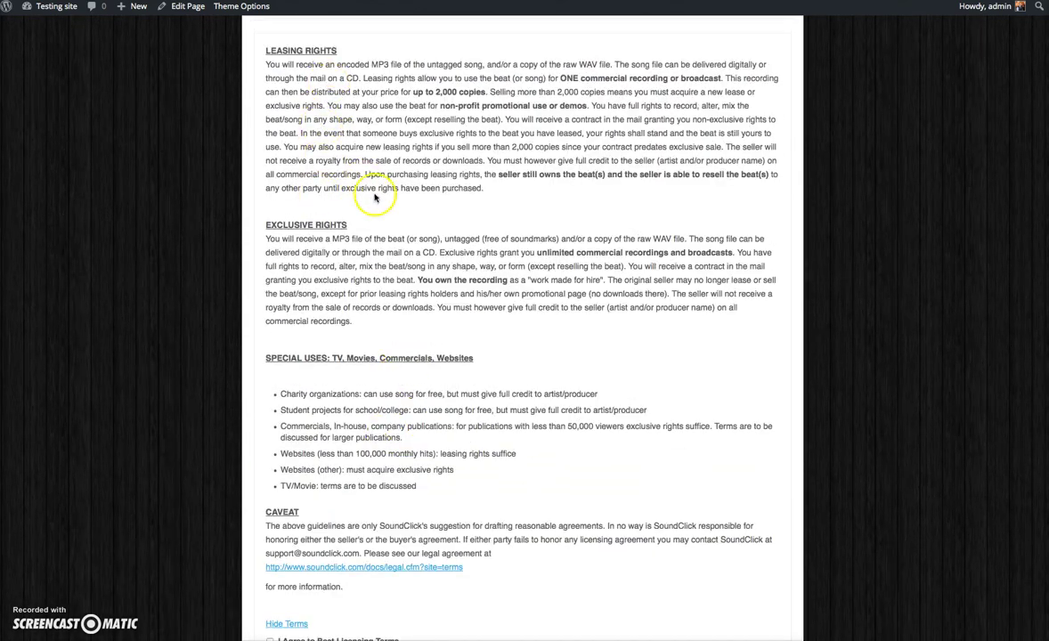
scroll(416, 364, "down", 1)
scroll(385, 321, "up", 1)
scroll(386, 321, "down", 3)
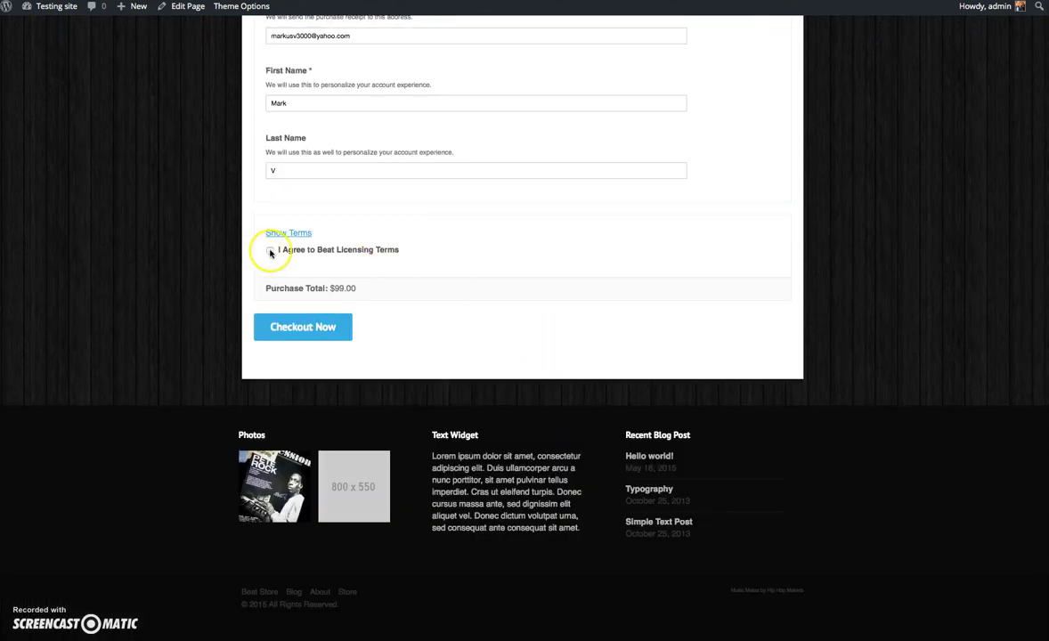
left_click(290, 329)
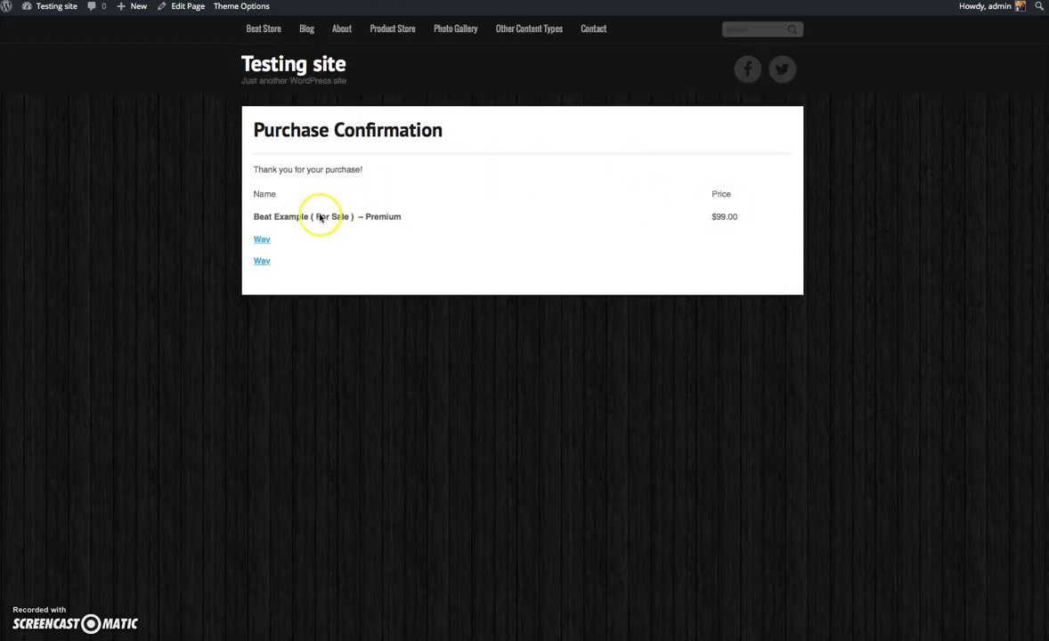
- Download the first Wav file of the $99.00 Premium purchase from the confirmation page
left_click(262, 240)
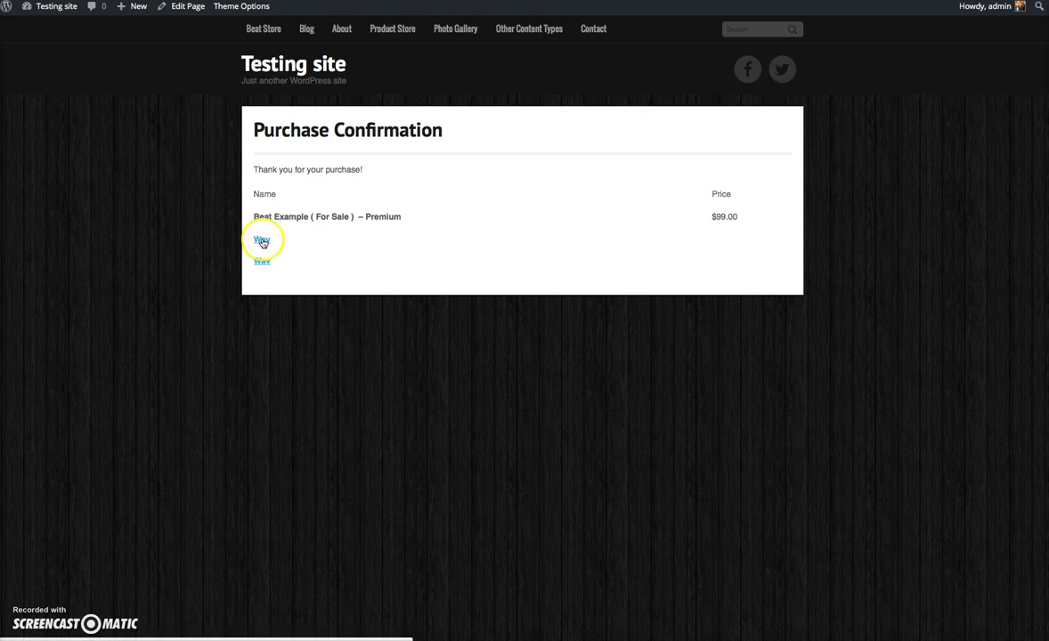